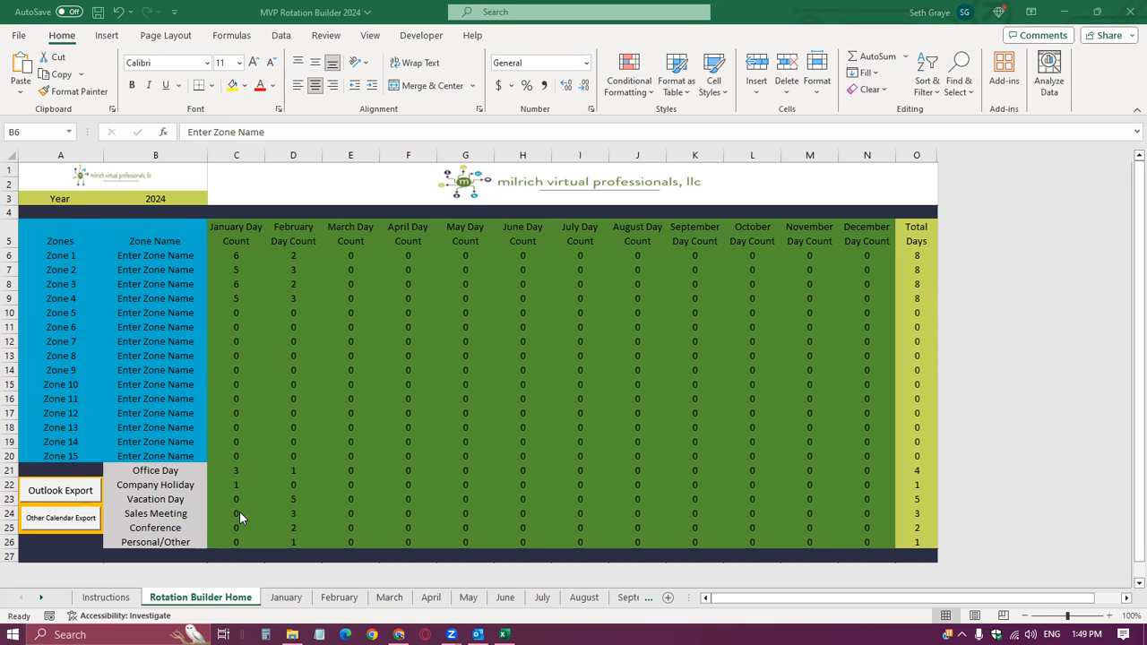
Examine the Zone 1 to Zone 15 name cells on the Rotation Builder Home sheet and the matching zone list on the January sheet.
left_click(213, 599)
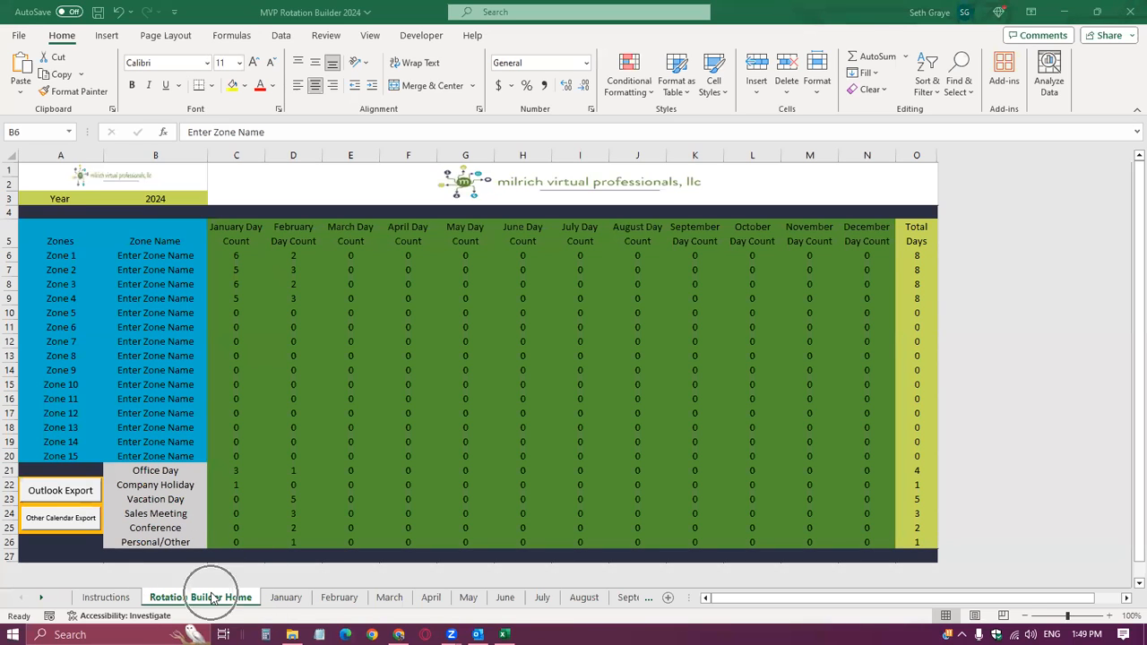
left_click(170, 254)
left_click(155, 459, "shift")
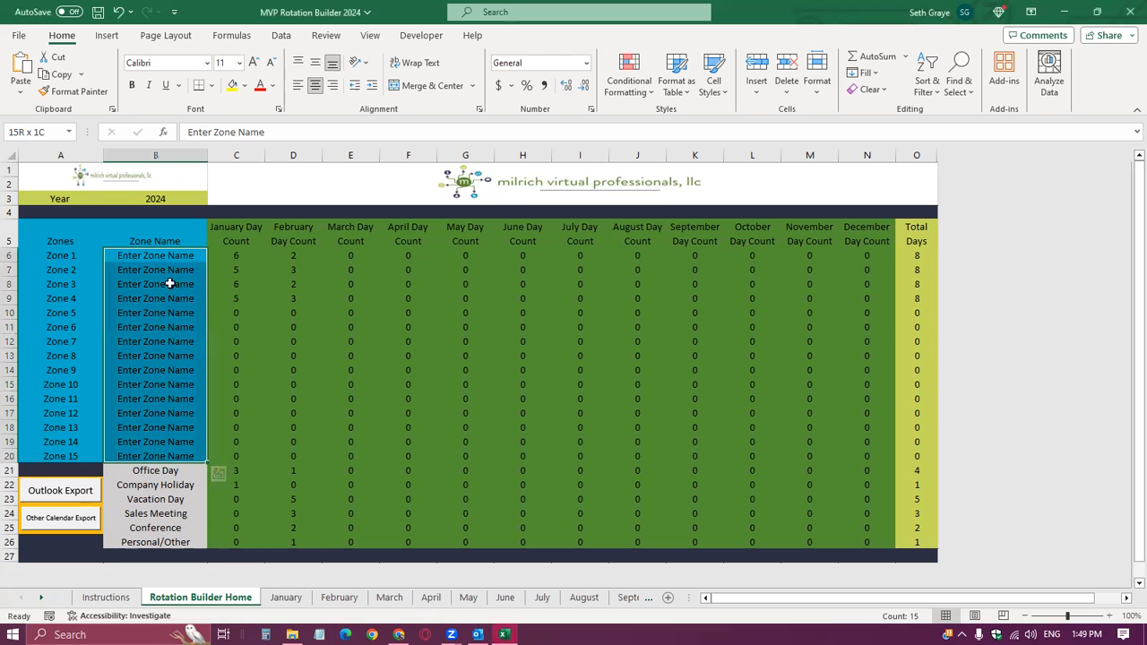
left_click(168, 256)
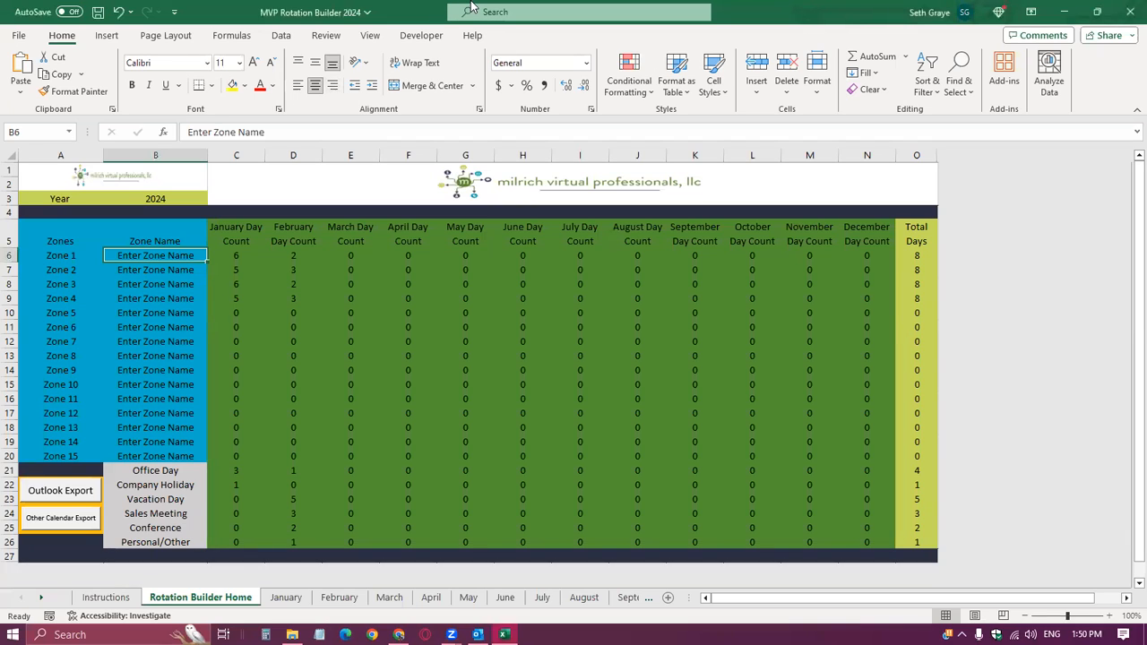
left_click(284, 246)
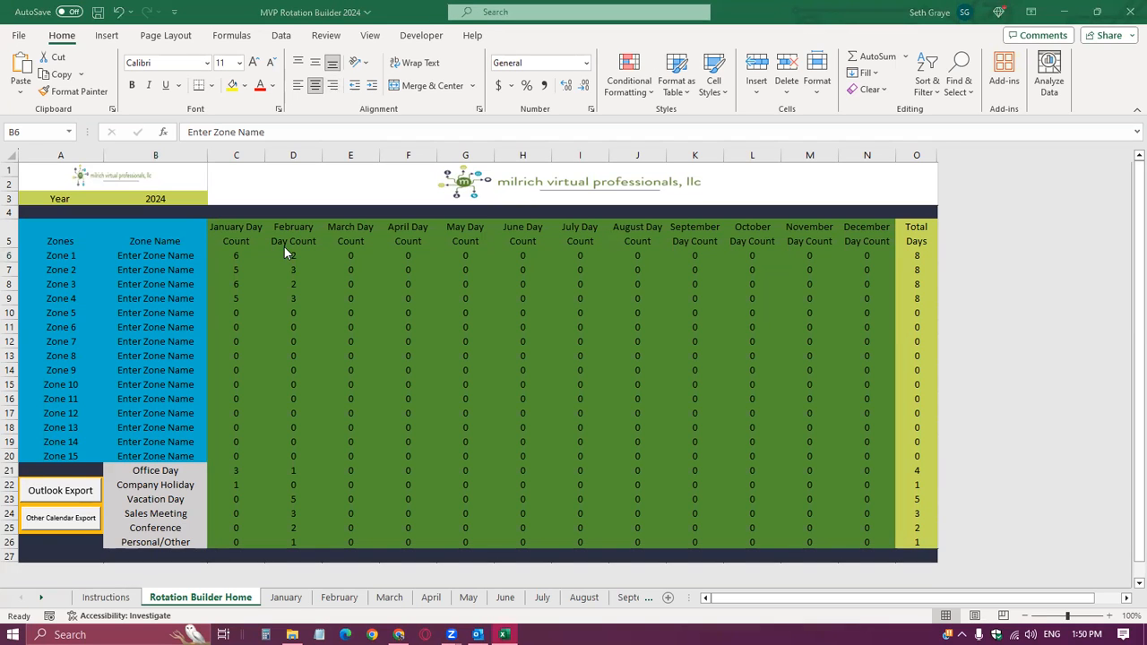
left_click(171, 258)
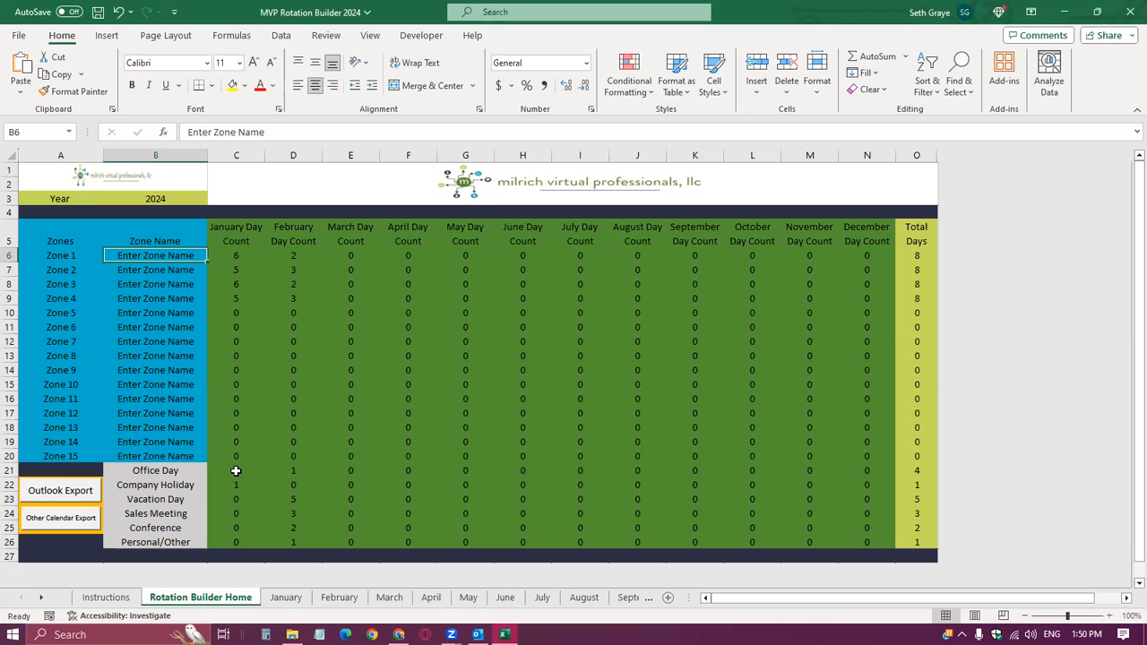
left_click(286, 597)
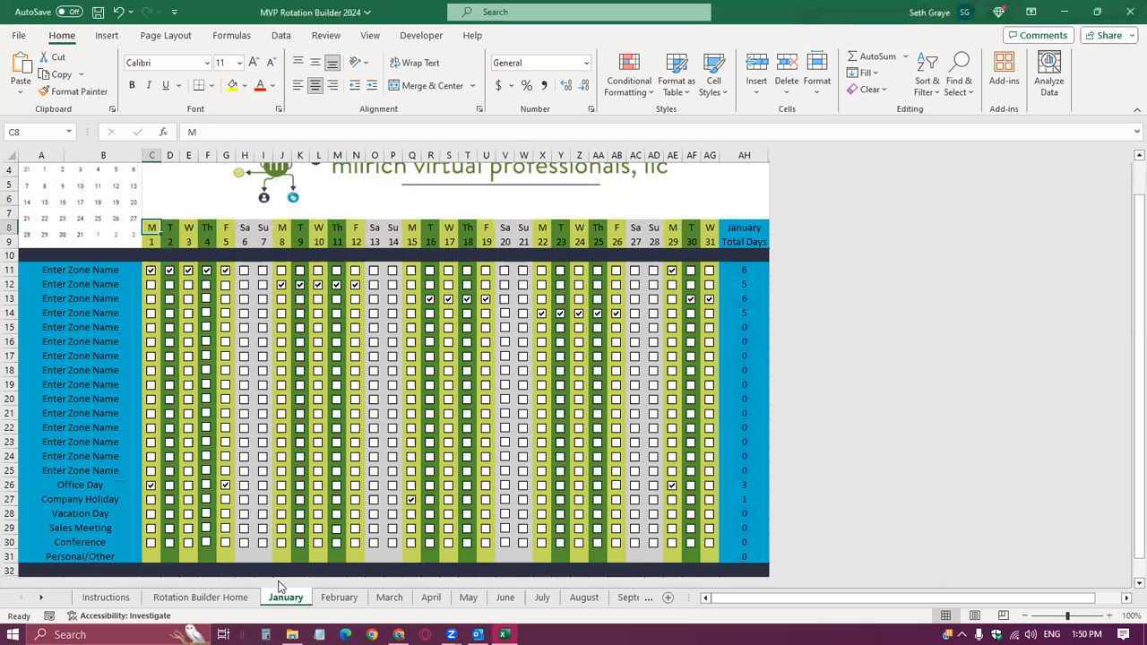
left_click(106, 267)
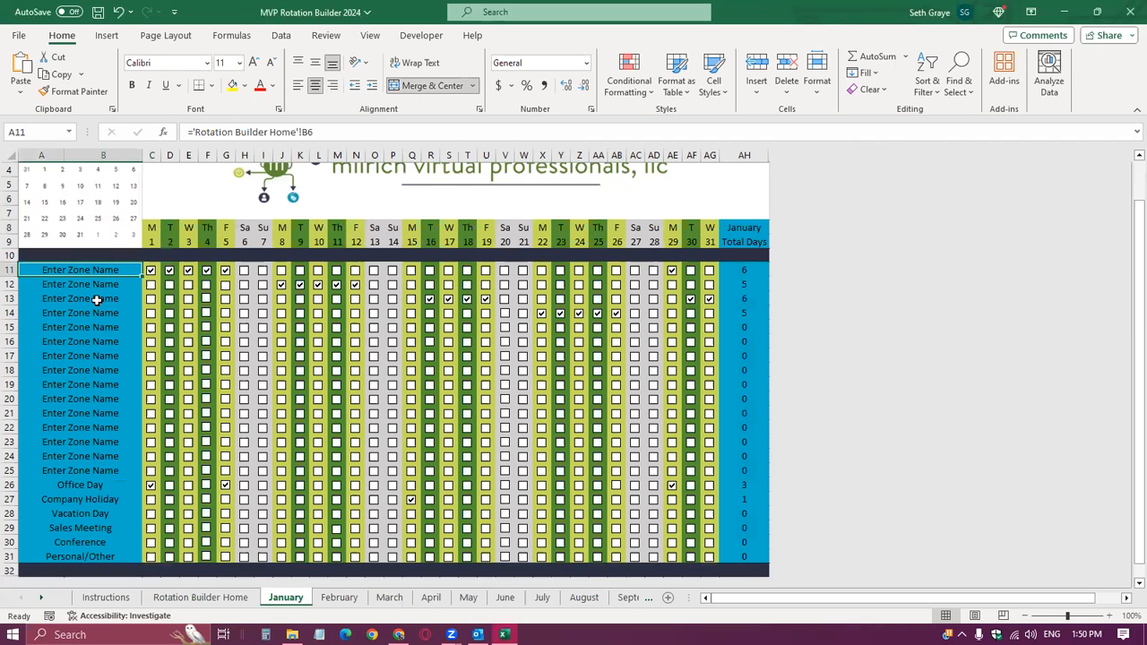
left_click(80, 475, "shift")
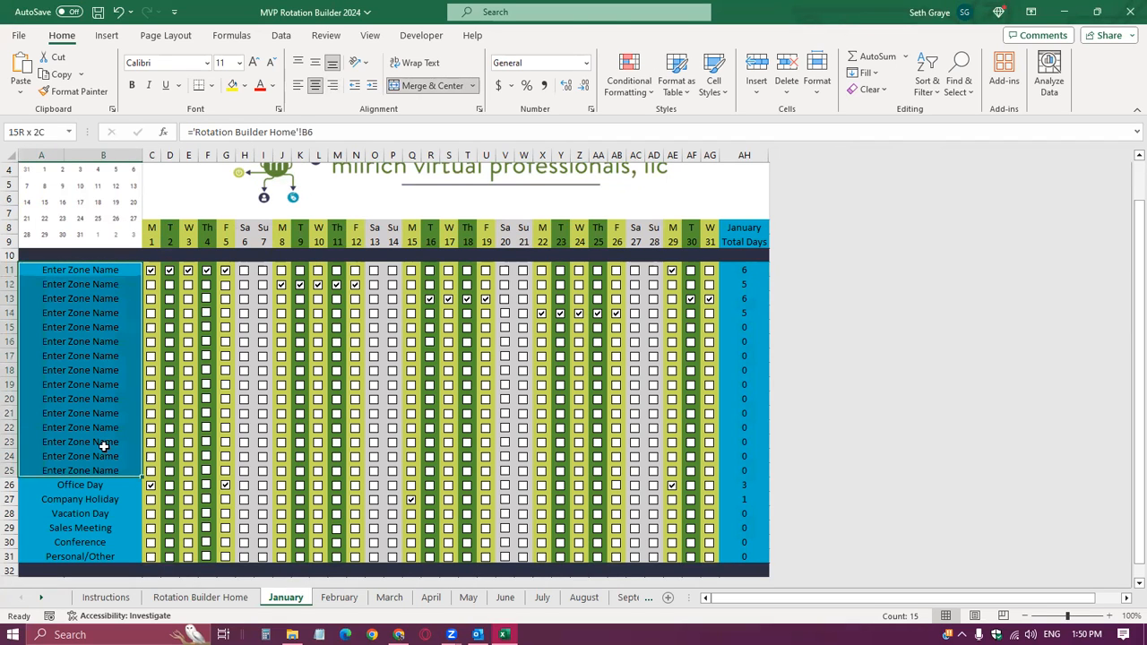
On the Rotation Builder Home sheet, name Zone 1 Baltimore and Zone 2 Baltimore County.
left_click(215, 598)
type("Baltimore")
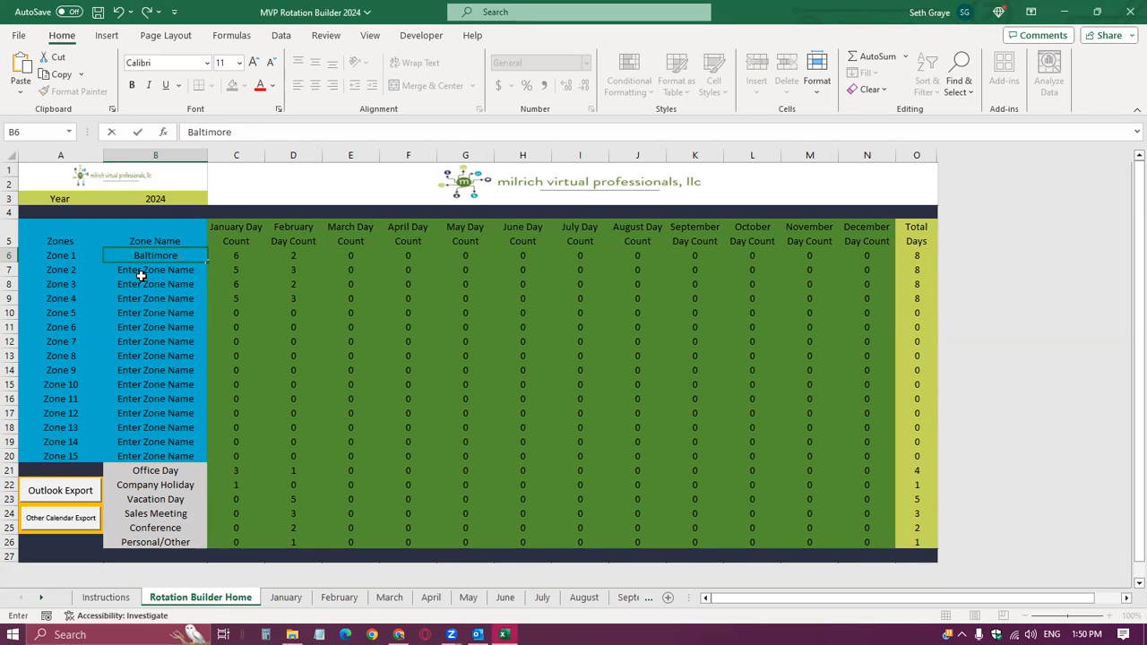
key("Return")
type("Baltimore County")
key("Return")
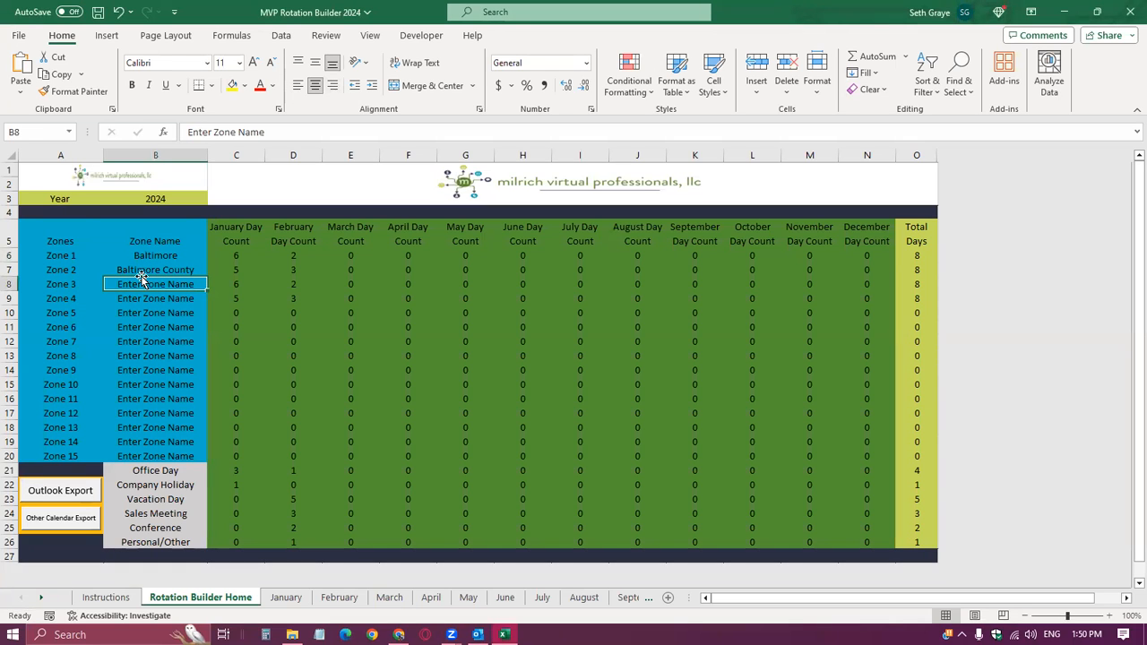
Name Zone 3 Annapolis and Zone 4 Ocean City in the zone name column.
type("Annapolis")
key("Return")
type("Ocean Cit")
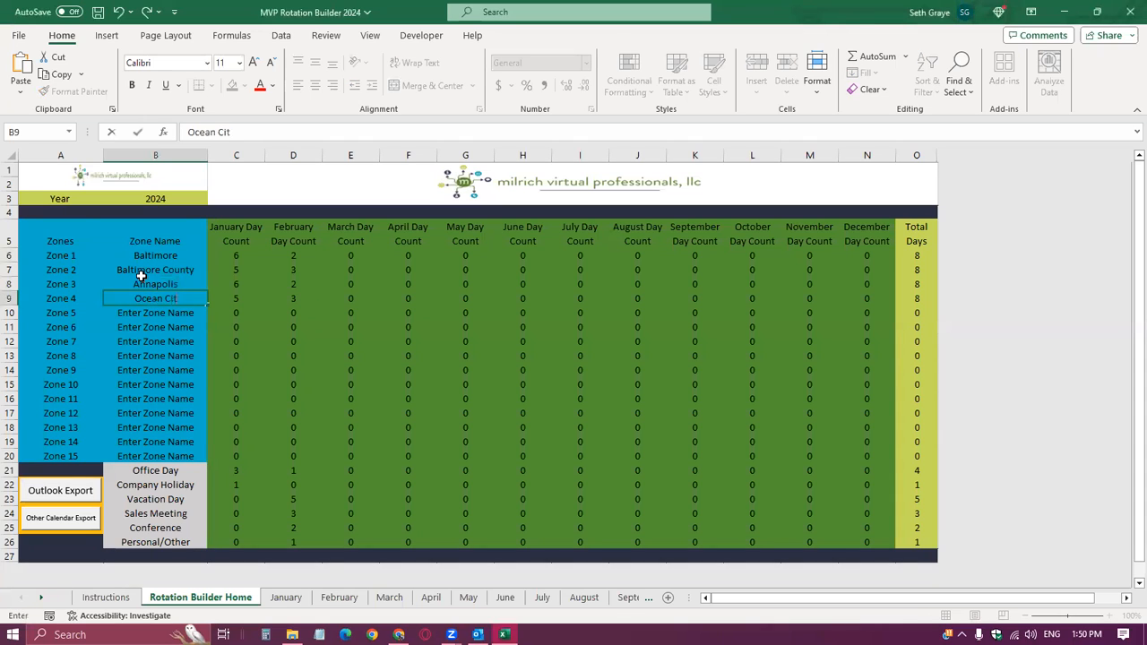
type("y")
key("Return")
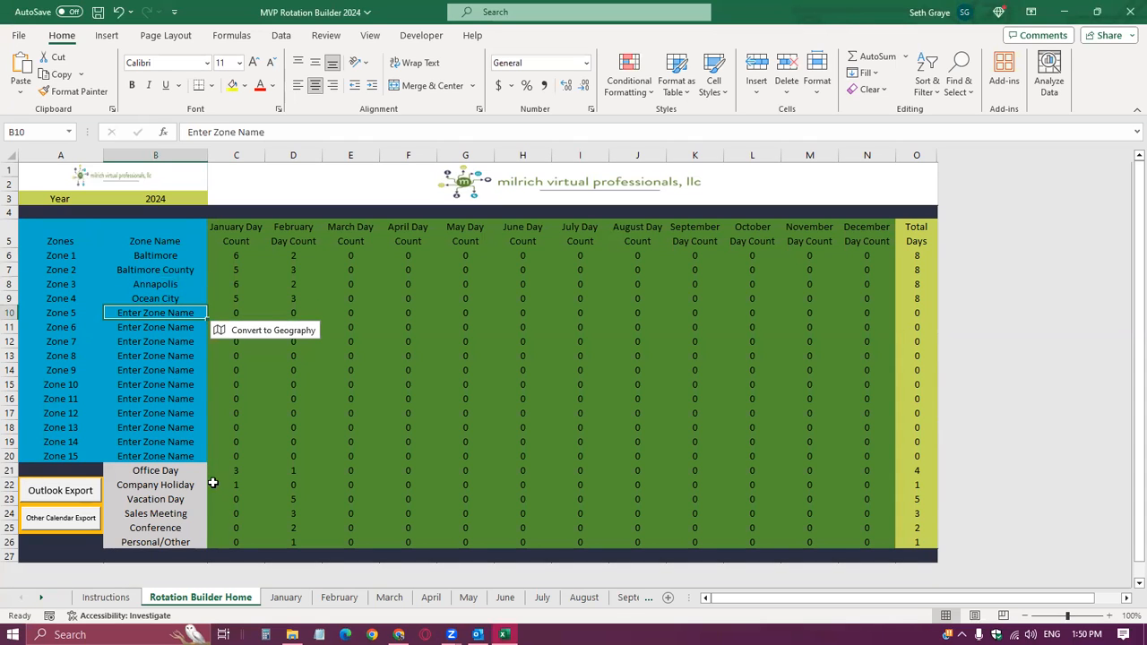
Check the zone names carried over to the January sheet.
left_click(279, 599)
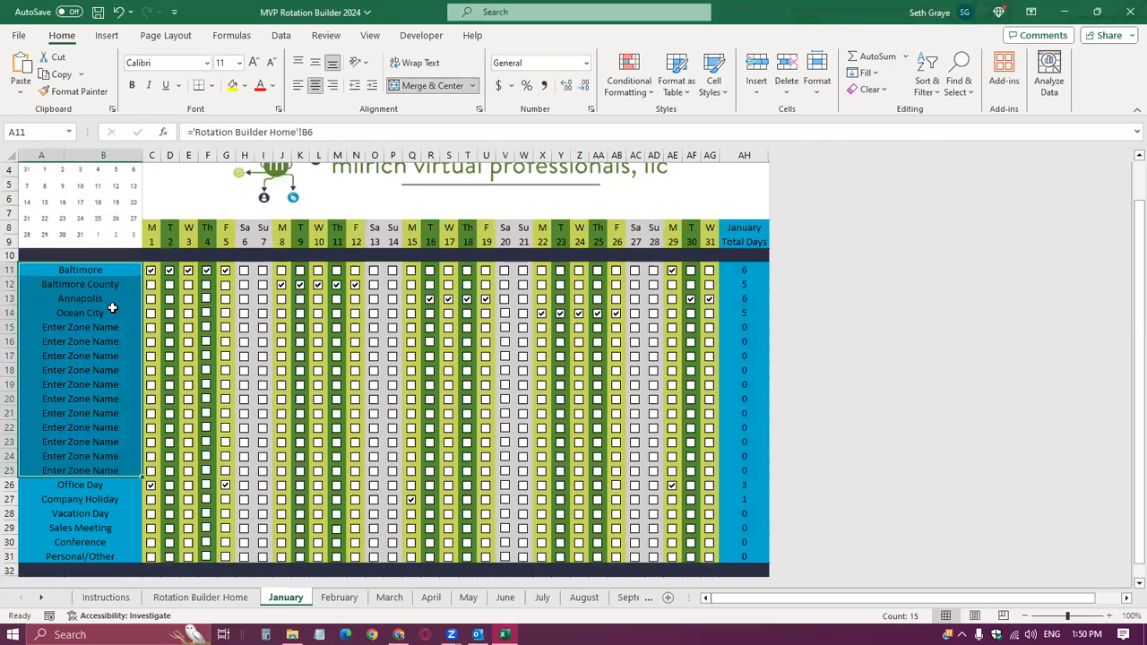
left_click(110, 309)
scroll(133, 341, "up", 1)
scroll(134, 383, "down", 1)
Review the January to December day count columns and the Total Days column on the Rotation Builder Home sheet.
left_click(200, 597)
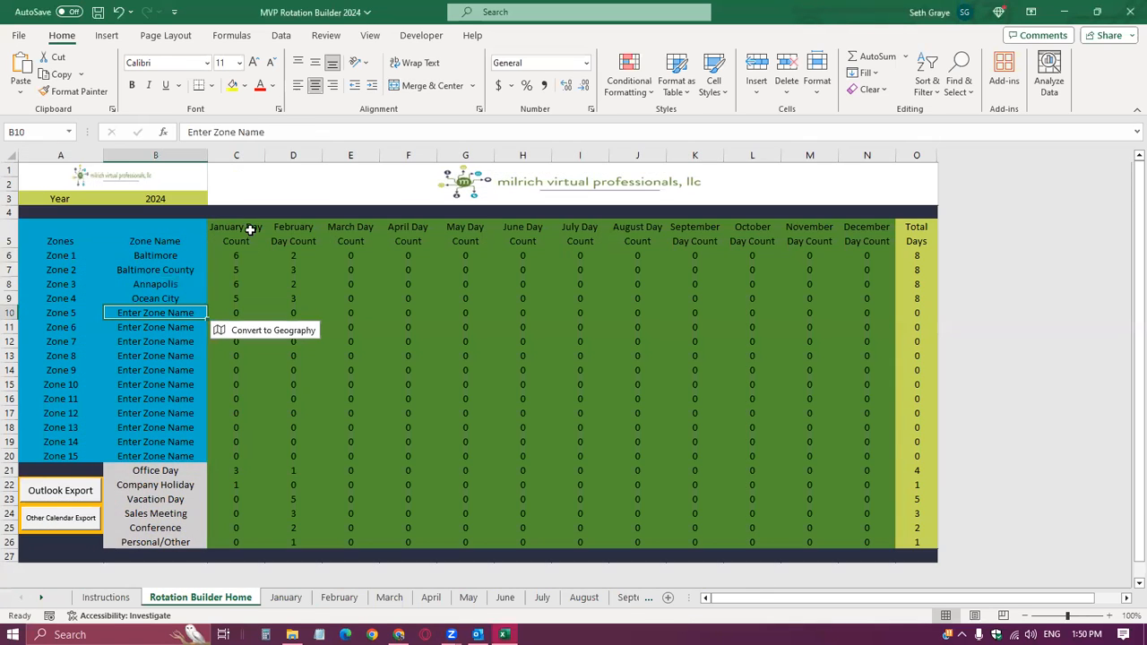
left_click(246, 251)
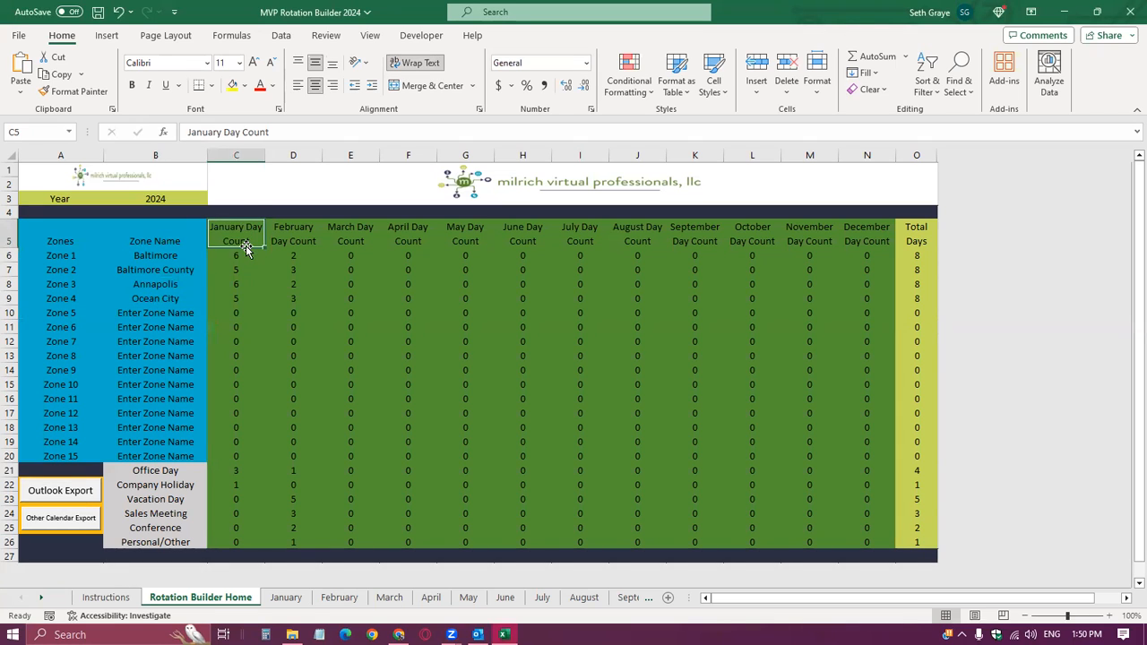
left_click(850, 243, "shift")
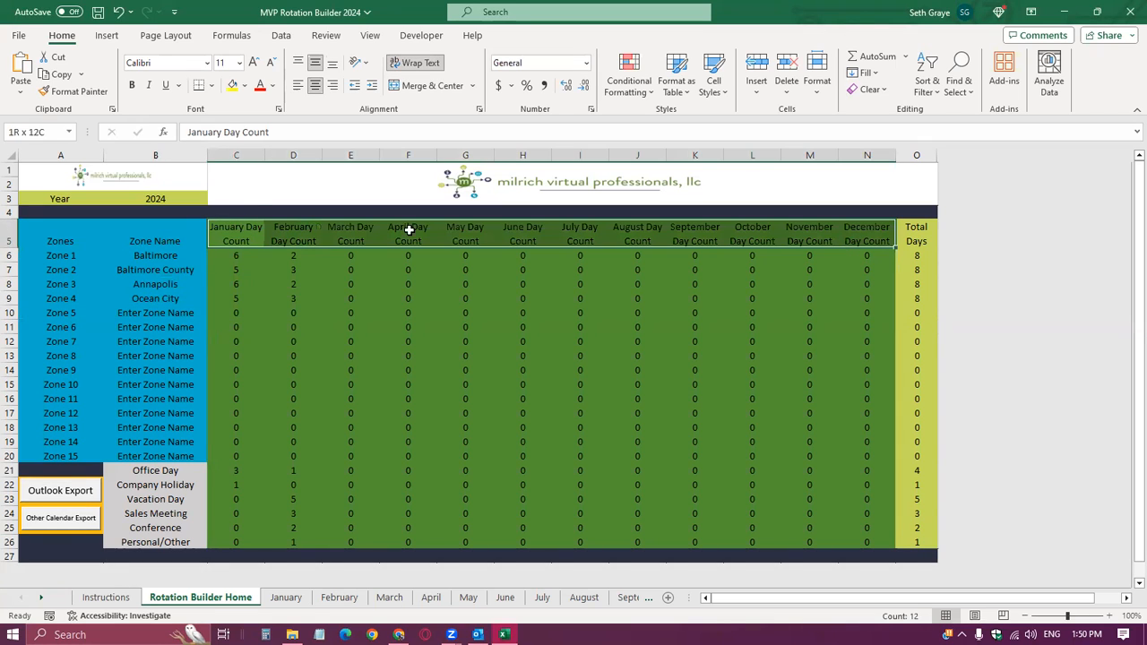
left_click(247, 257)
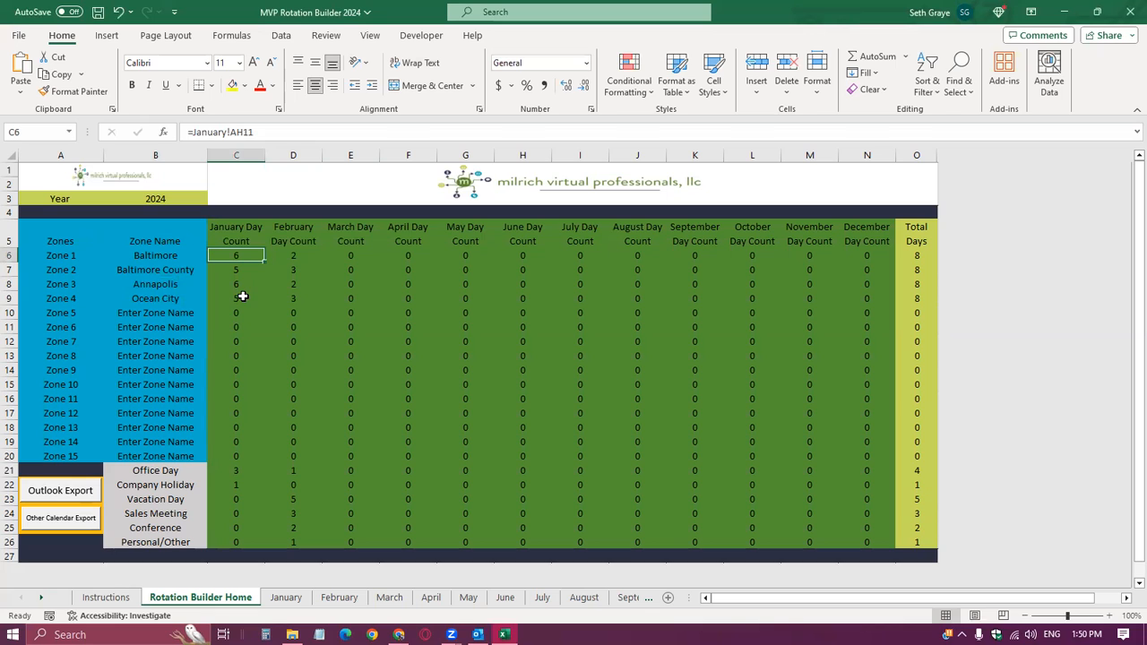
left_click(913, 154)
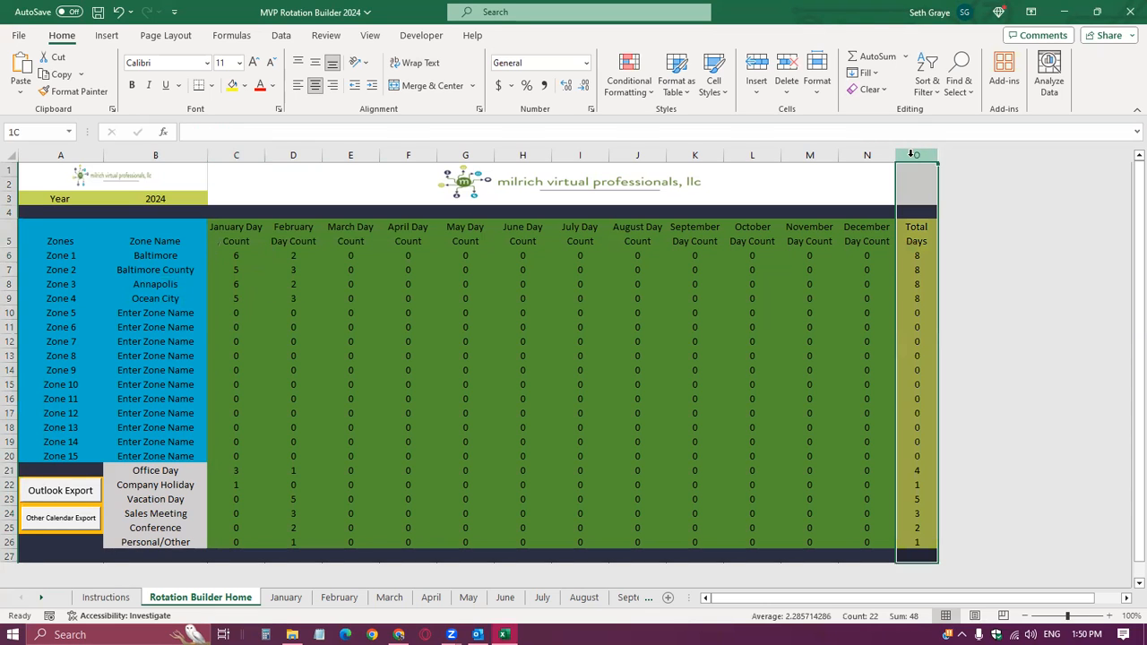
left_click(921, 258)
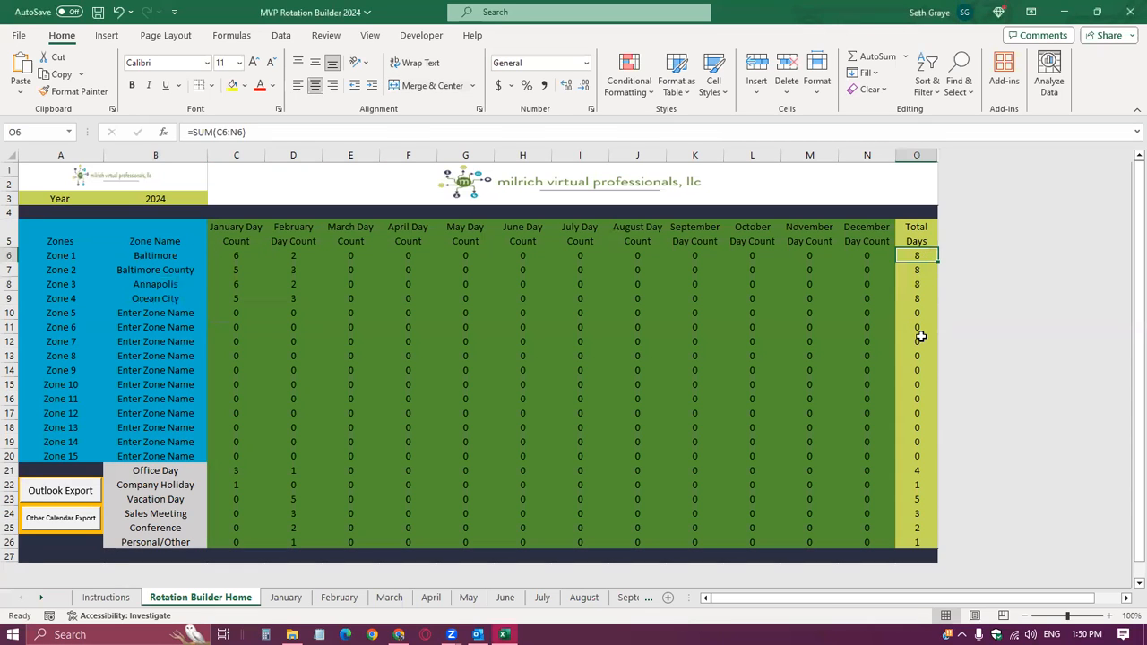
left_click(916, 542, "shift")
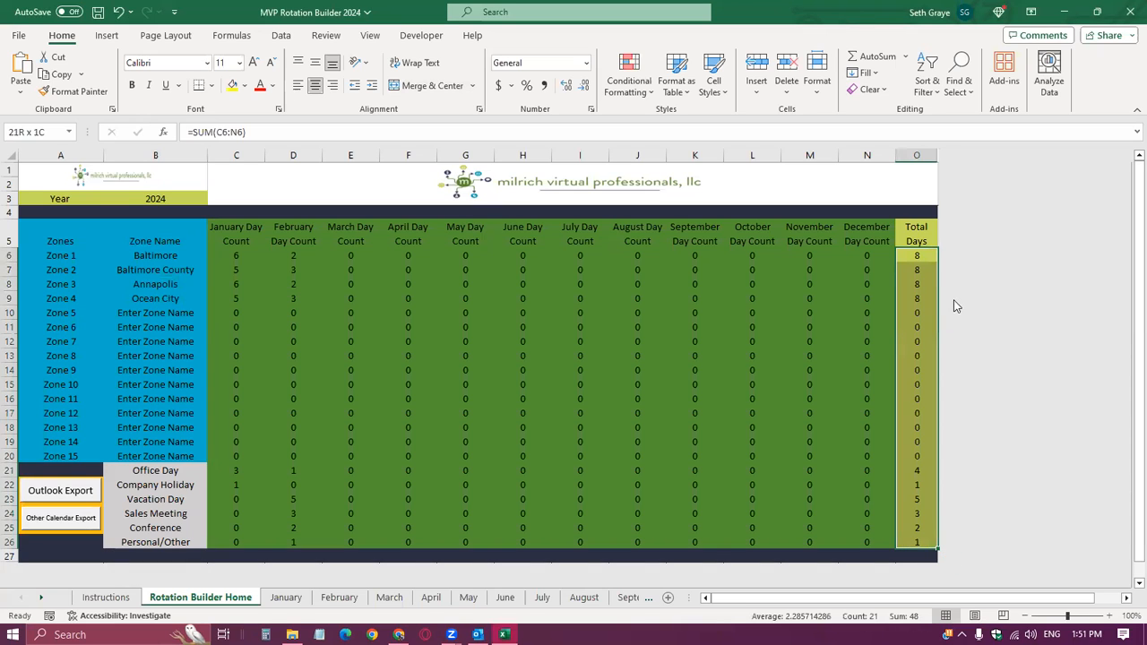
left_click(537, 272)
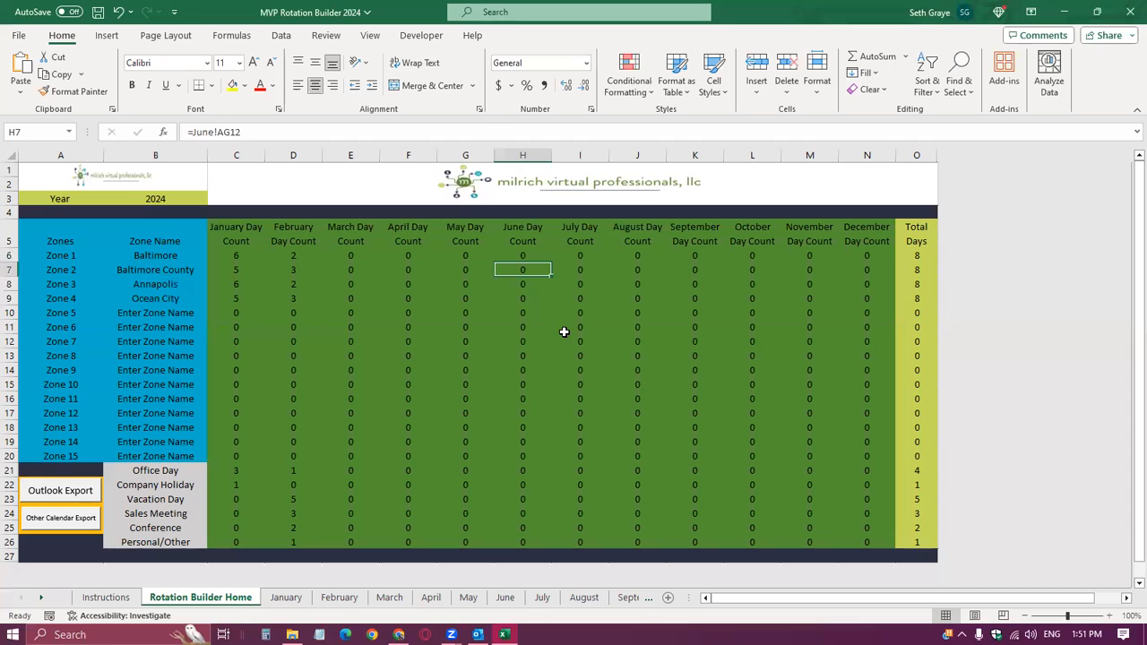
Examine the January sheet's mini calendar and its header rows of weekdays and dates 1 to 31.
left_click(285, 598)
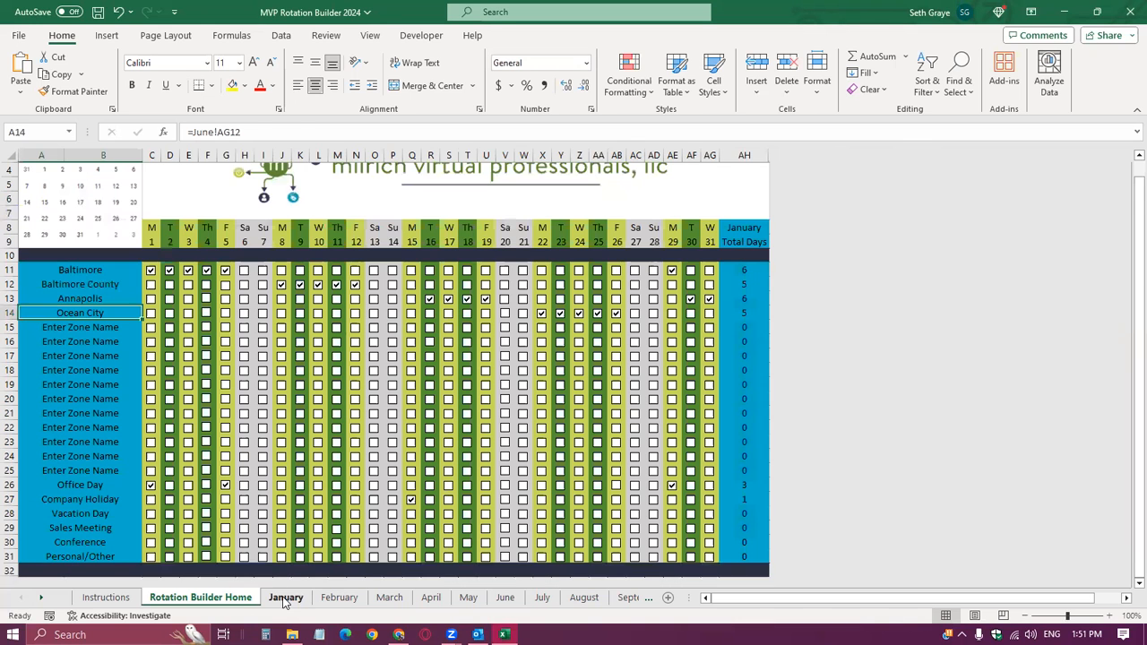
left_click(257, 282)
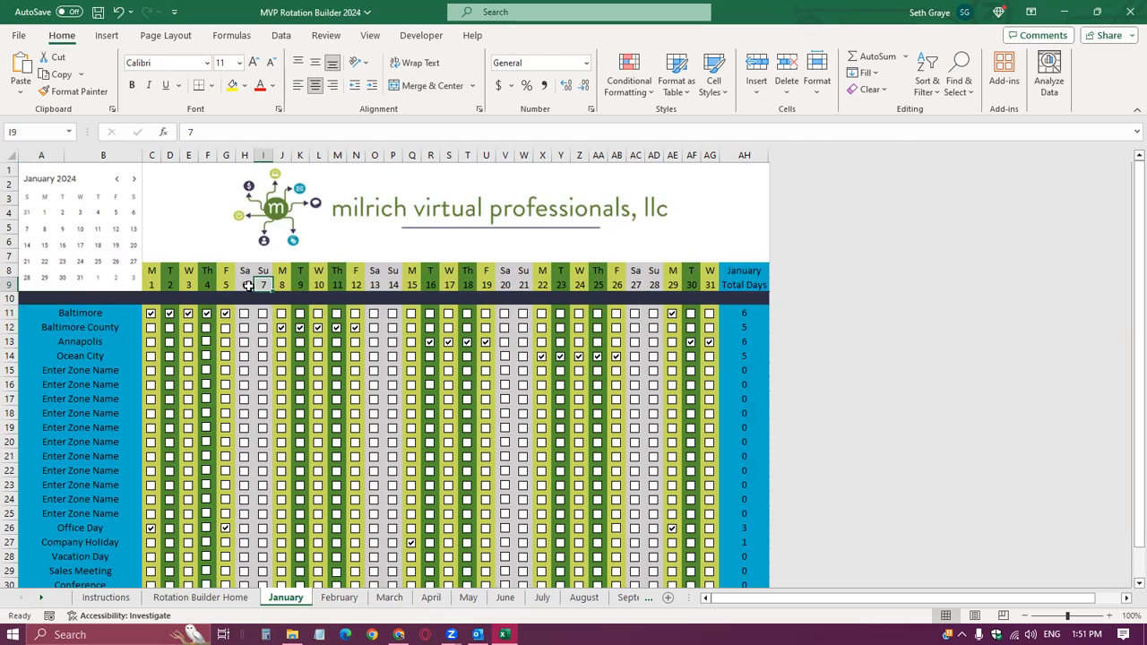
key("ctrl")
key("ctrl")
left_click(157, 285)
left_click(714, 283, "shift")
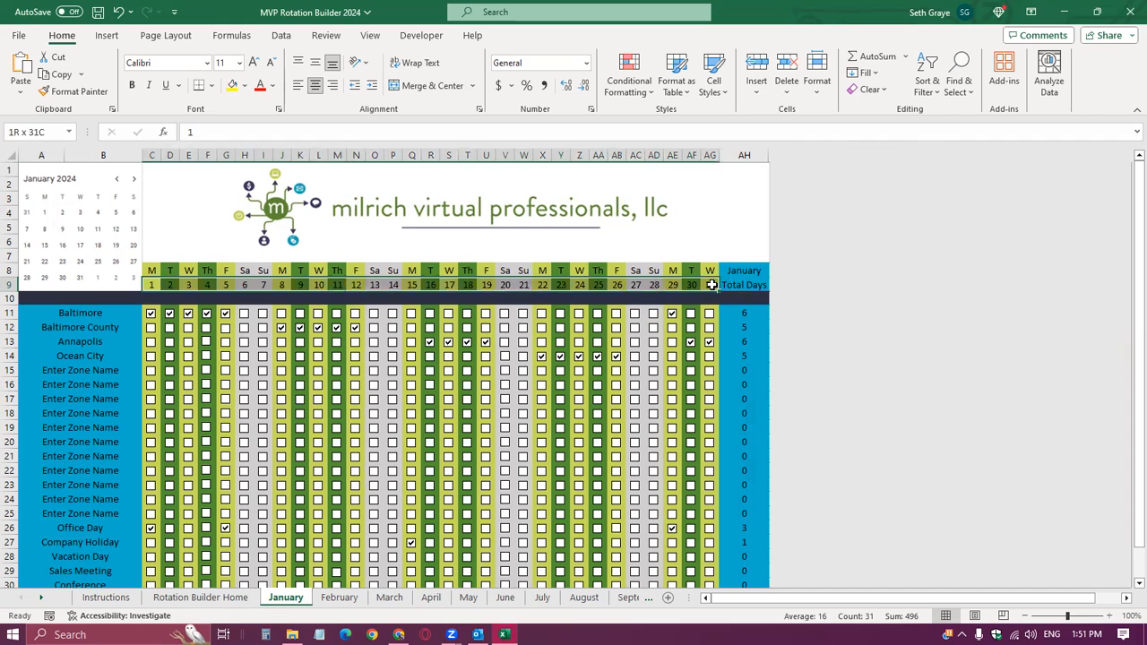
left_click_drag(710, 271, 148, 270)
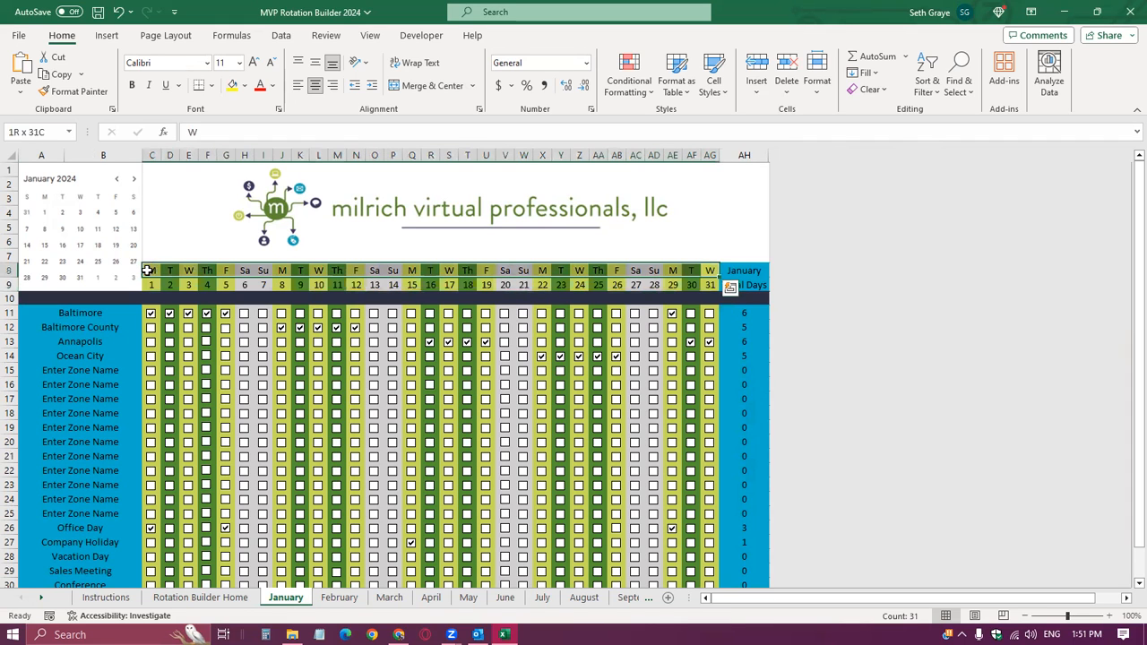
Inspect the January 1 checkbox column and the Baltimore row on the January sheet.
left_click(150, 285)
scroll(134, 284, "down", 1)
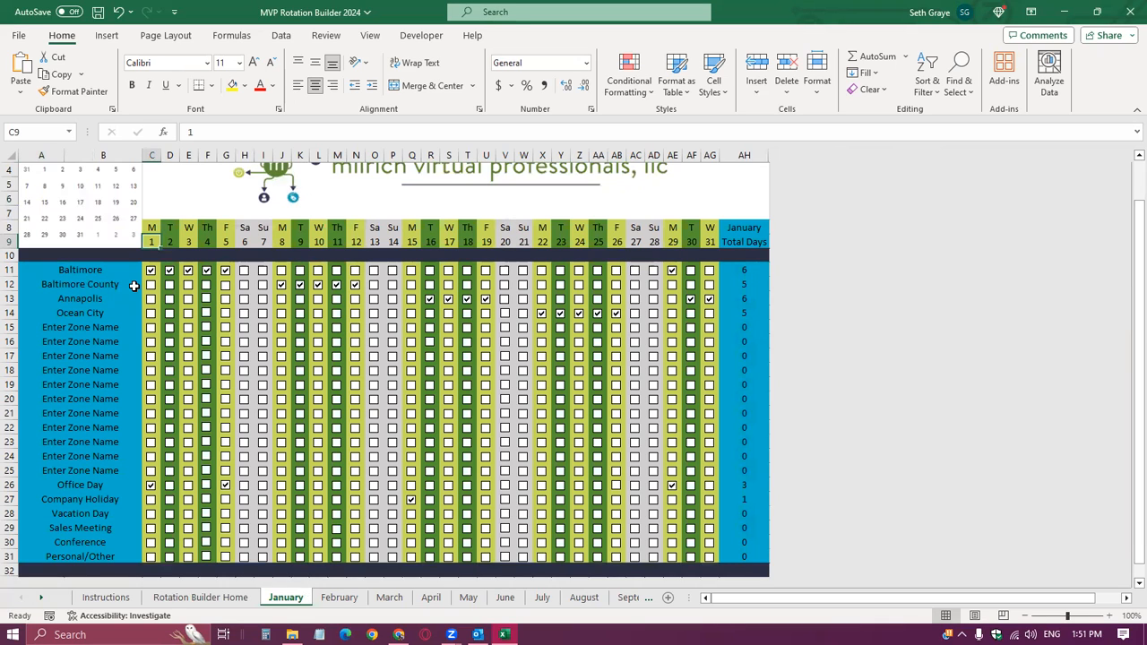
left_click(126, 268)
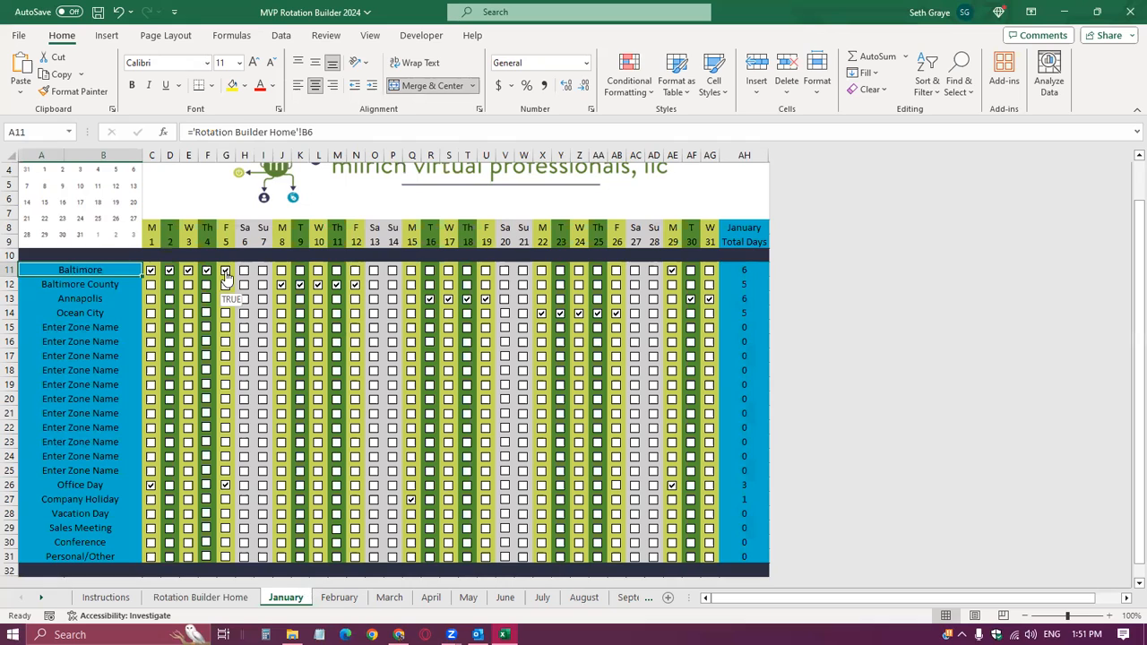
left_click(154, 154)
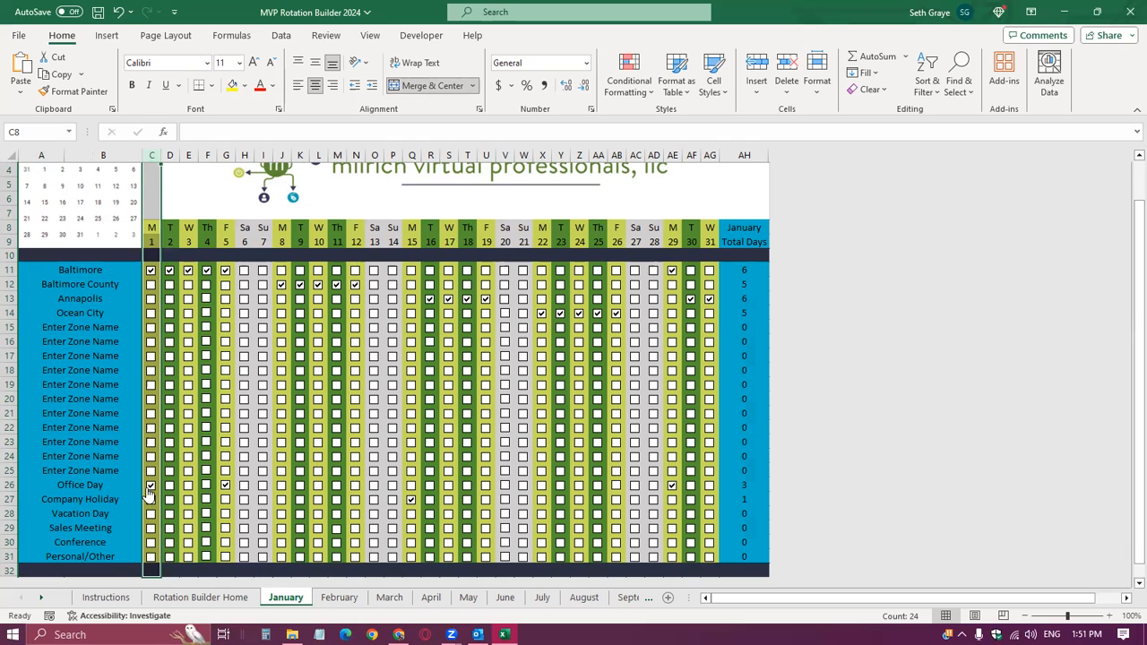
left_click(105, 275)
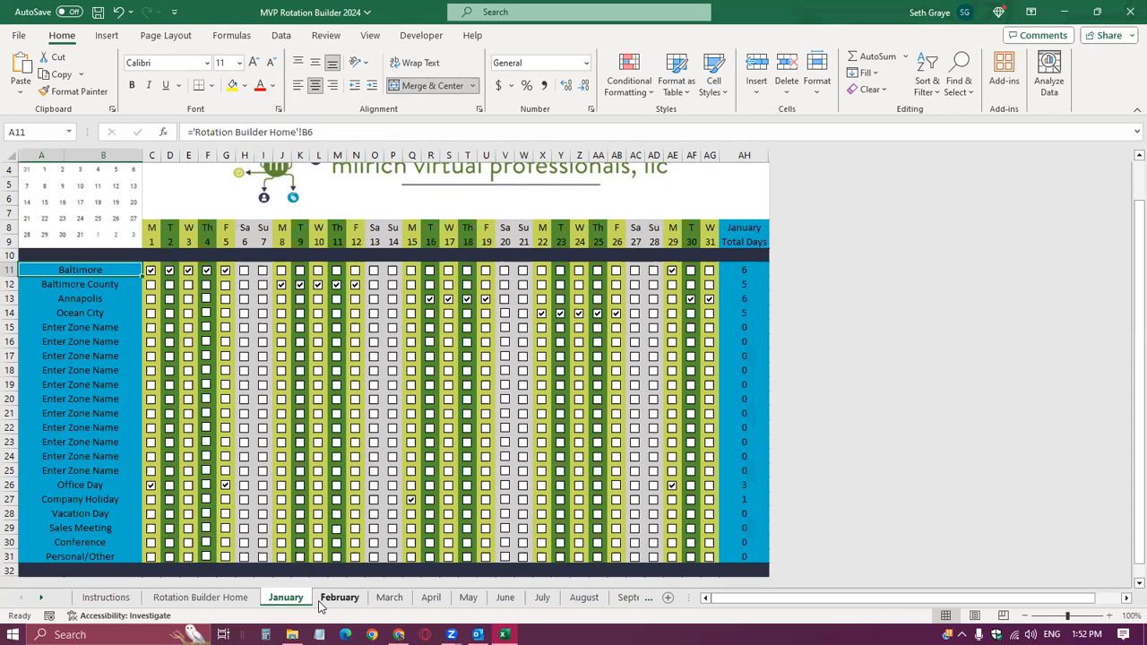
Review the February sheet's mini calendar, weekday and date headers, and the checkbox grid down to Personal/Other.
key("ctrl+Page_Down")
scroll(130, 244, "up", 1)
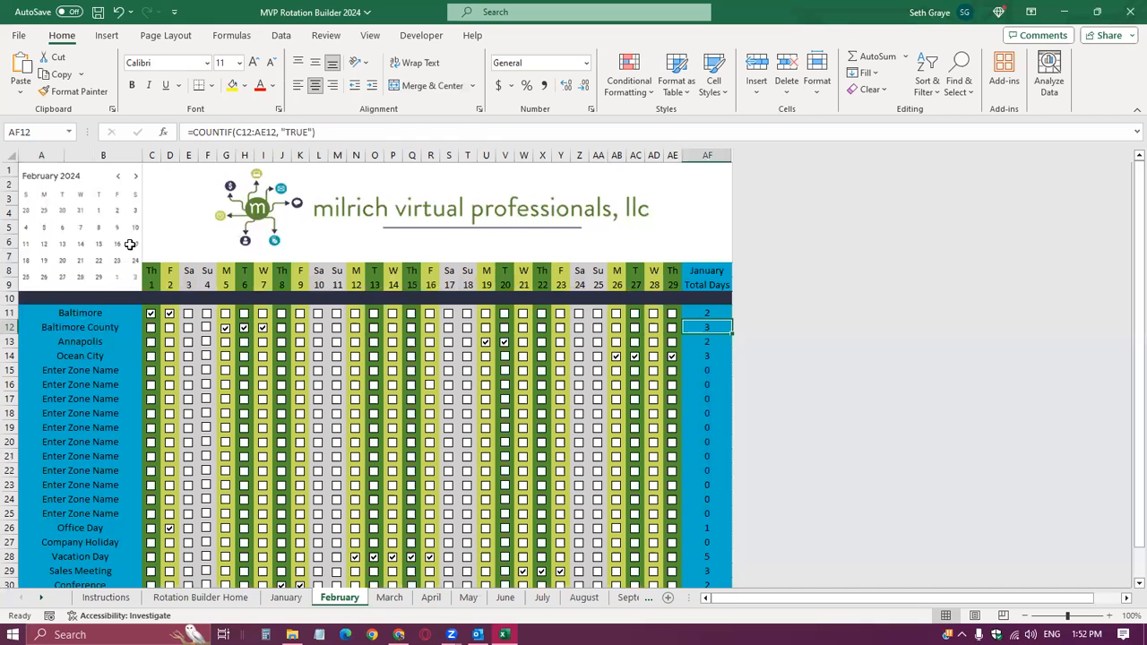
key("ctrl")
key("ctrl")
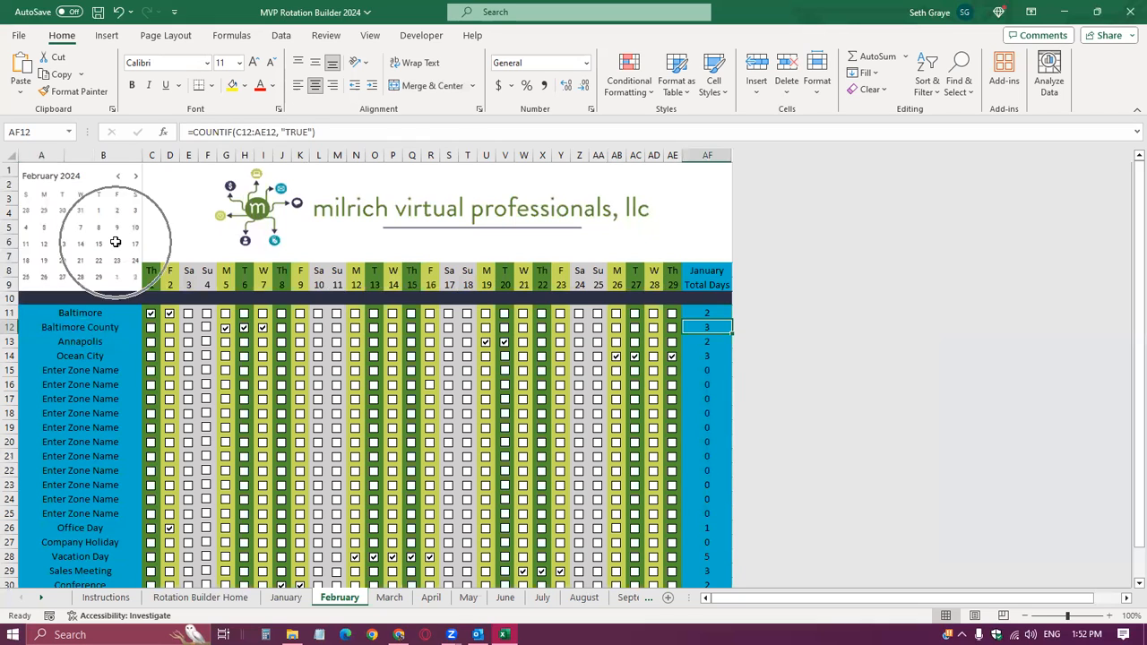
left_click(148, 276)
left_click(673, 283, "shift")
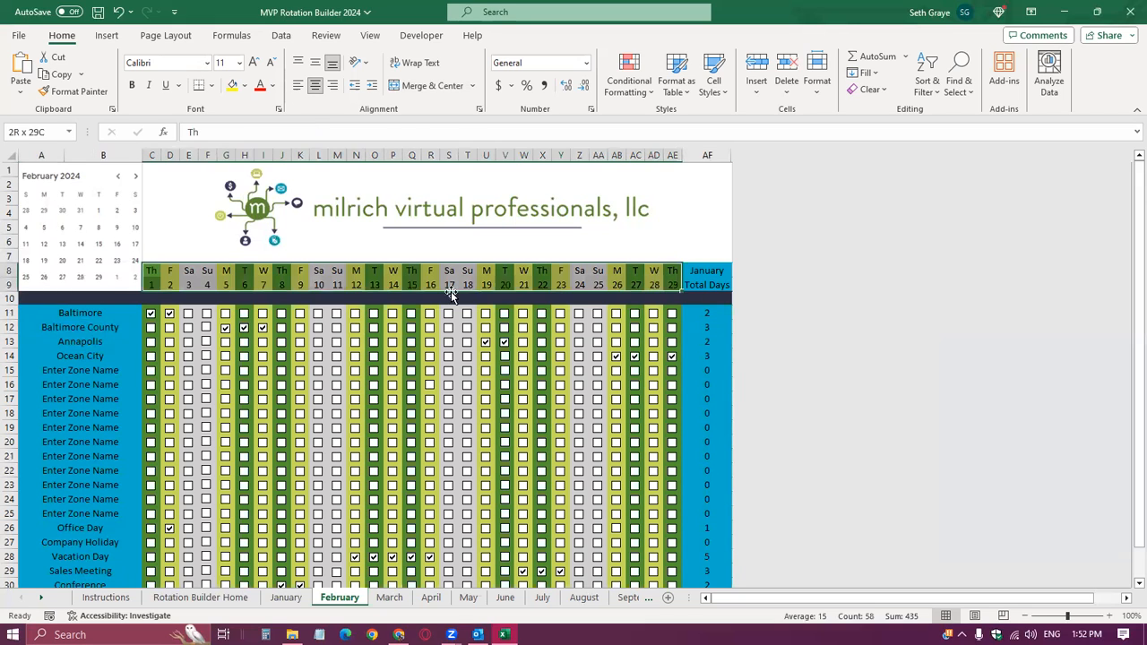
scroll(224, 305, "down", 1)
scroll(224, 305, "down", 2)
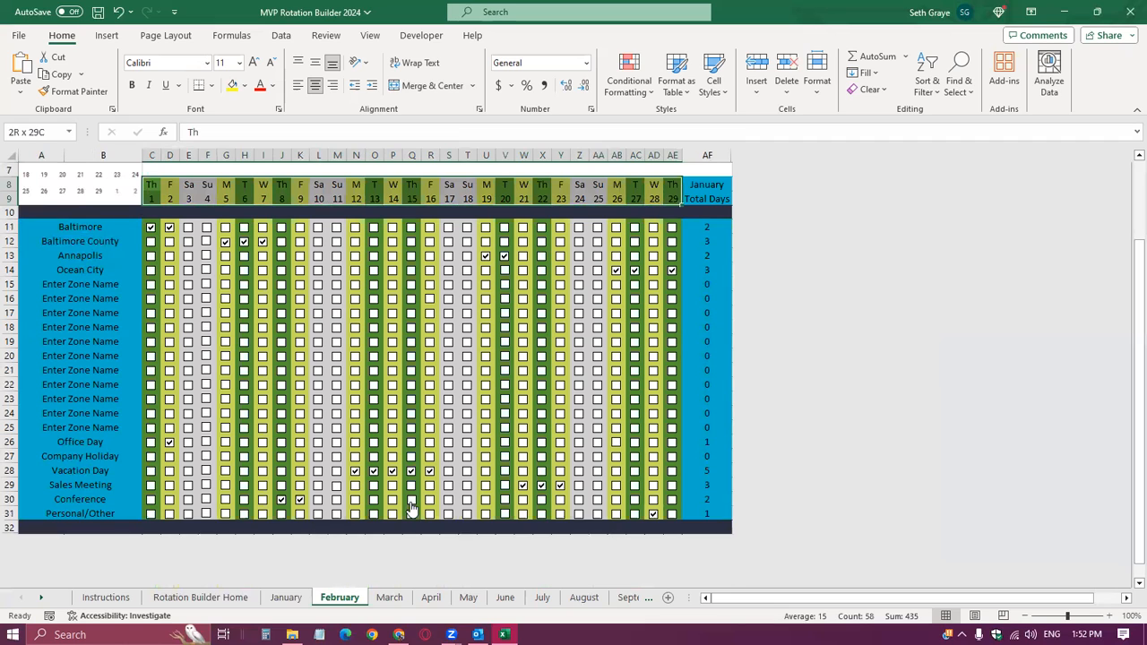
Return to the Rotation Builder Home sheet and check the Enable VBA macros option in the Trust Center's macro settings.
left_click(199, 596)
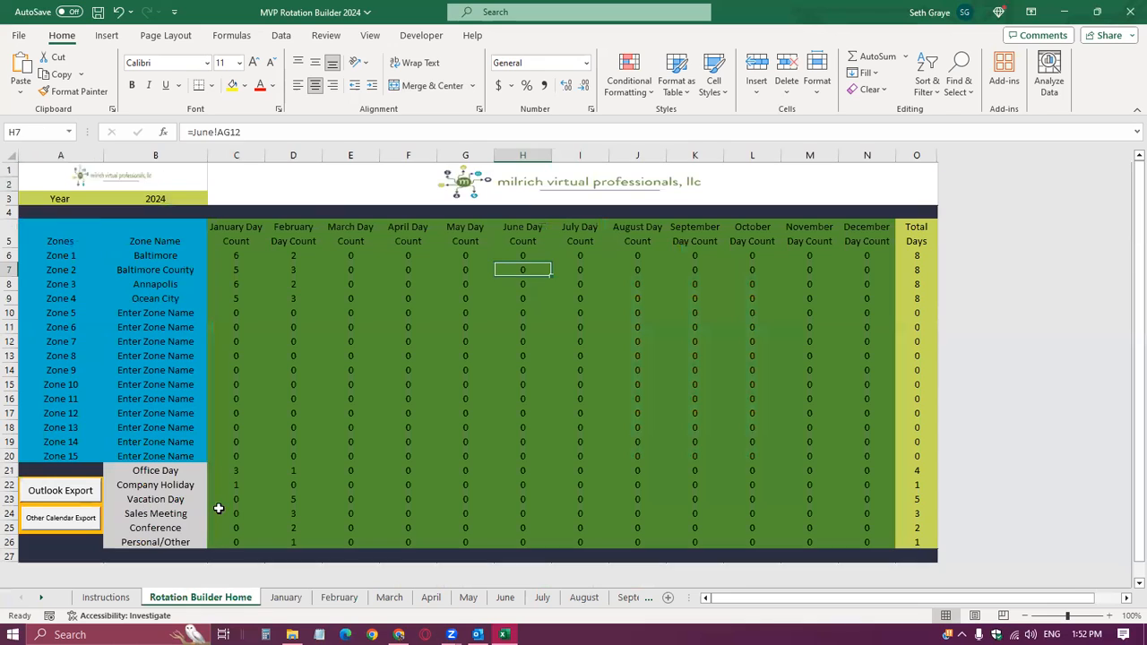
left_click(463, 311)
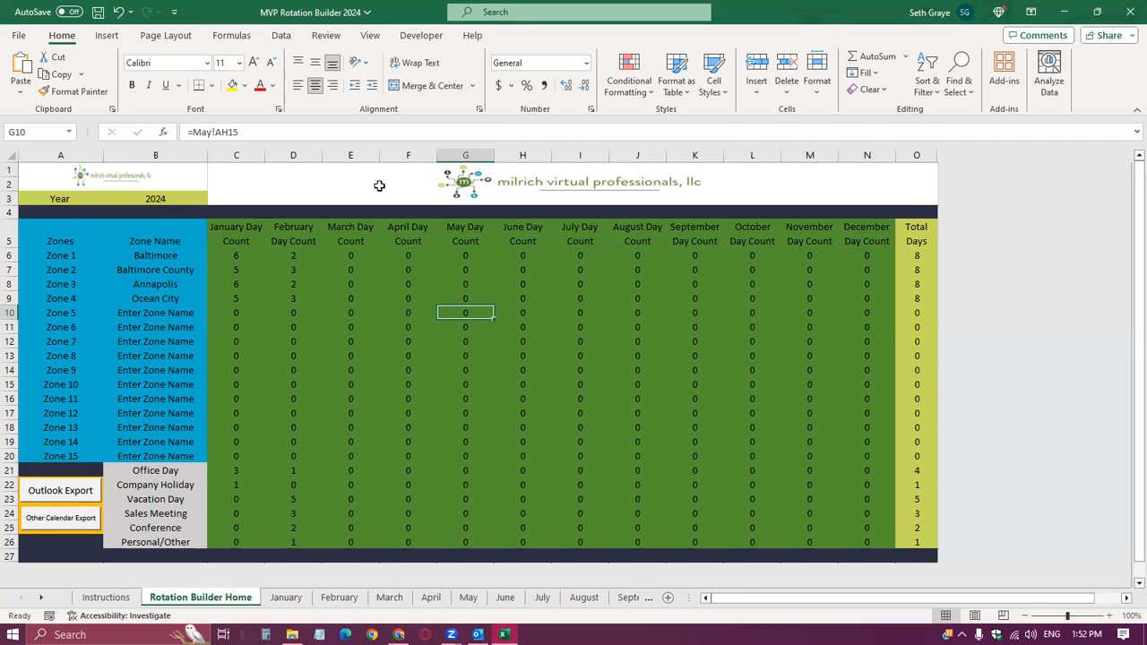
left_click(20, 38)
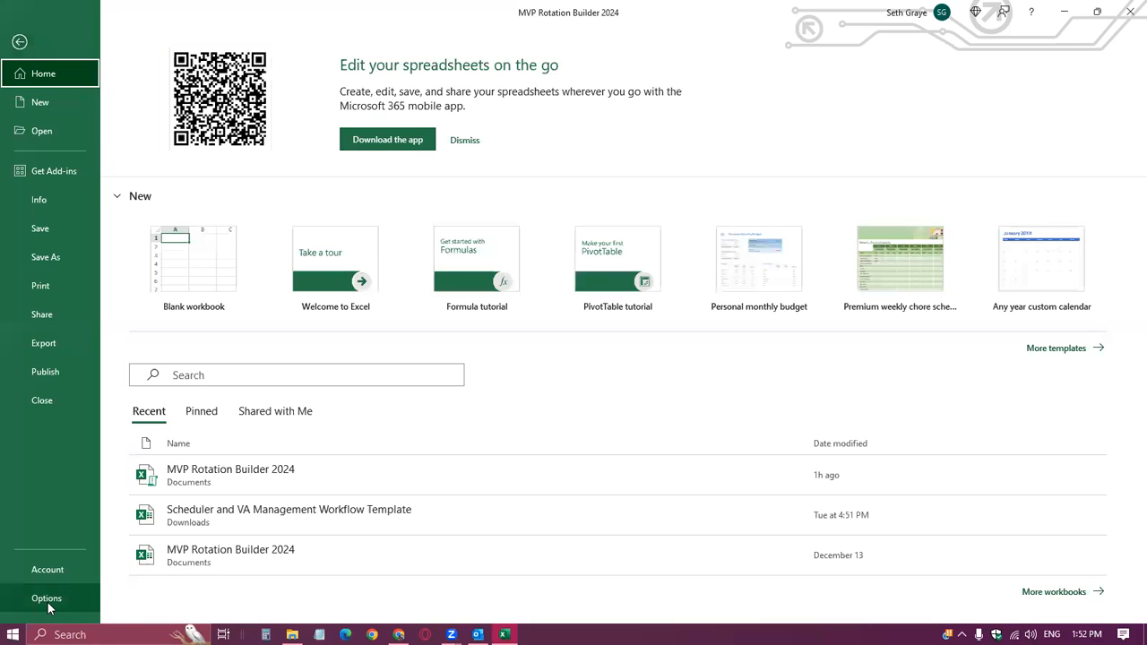
left_click(46, 598)
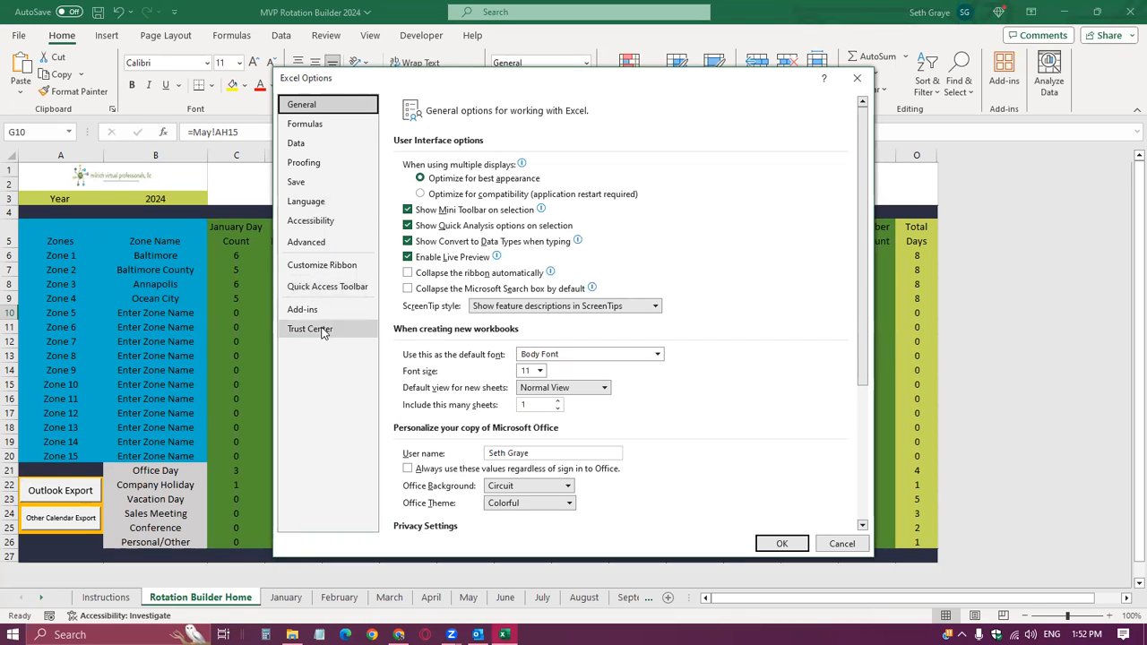
left_click(323, 330)
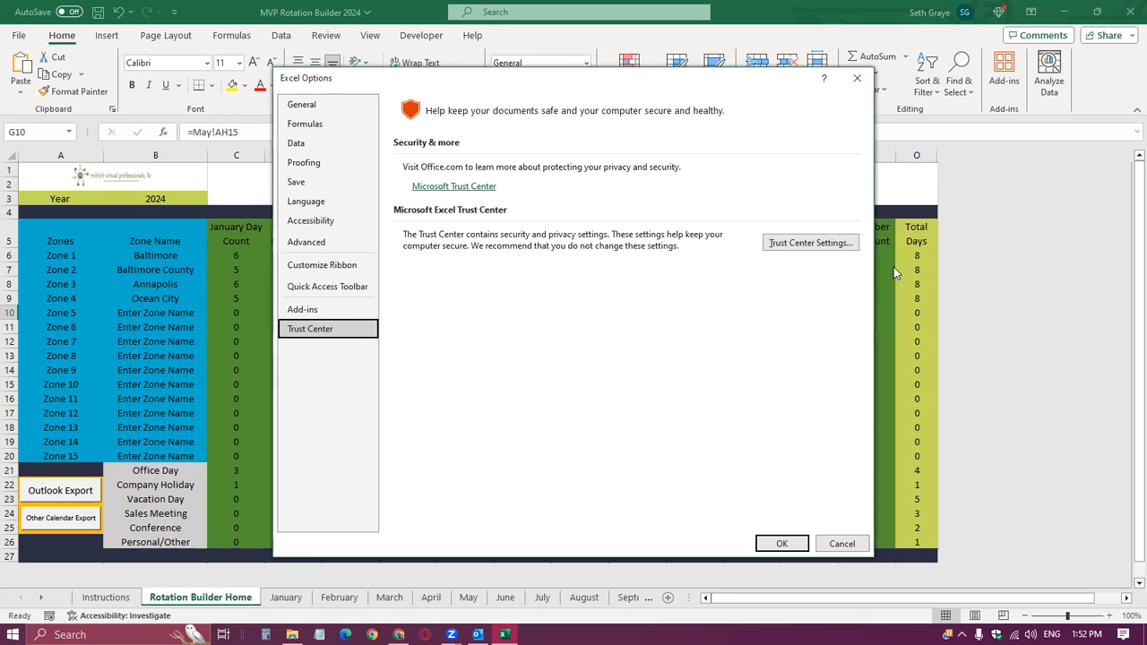
left_click(803, 243)
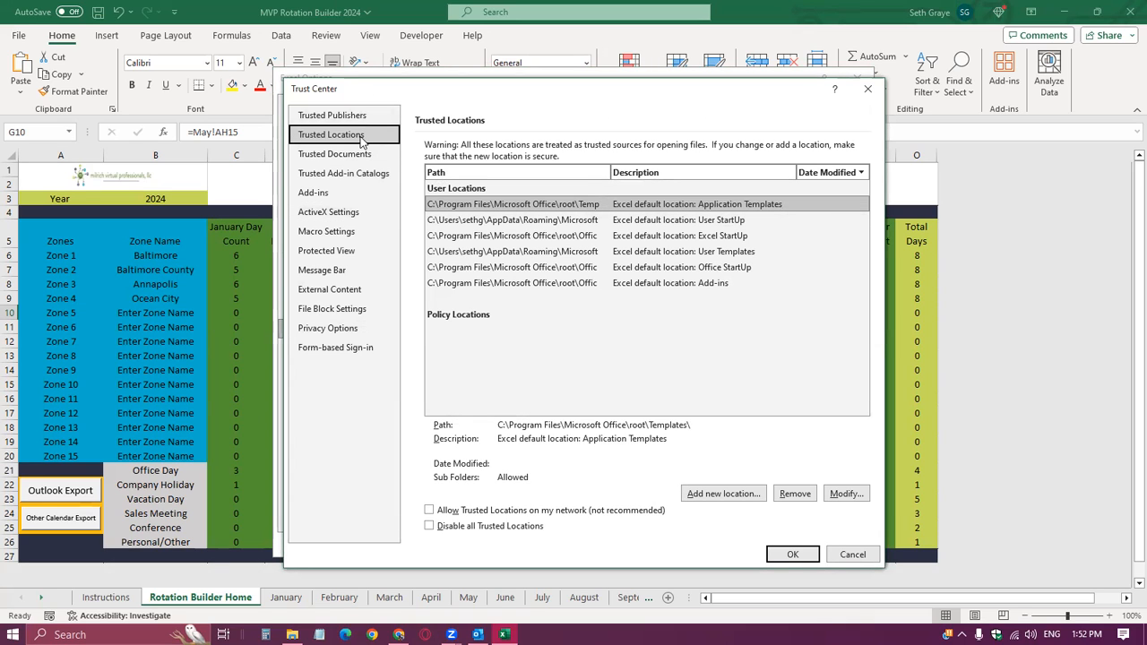
left_click(357, 232)
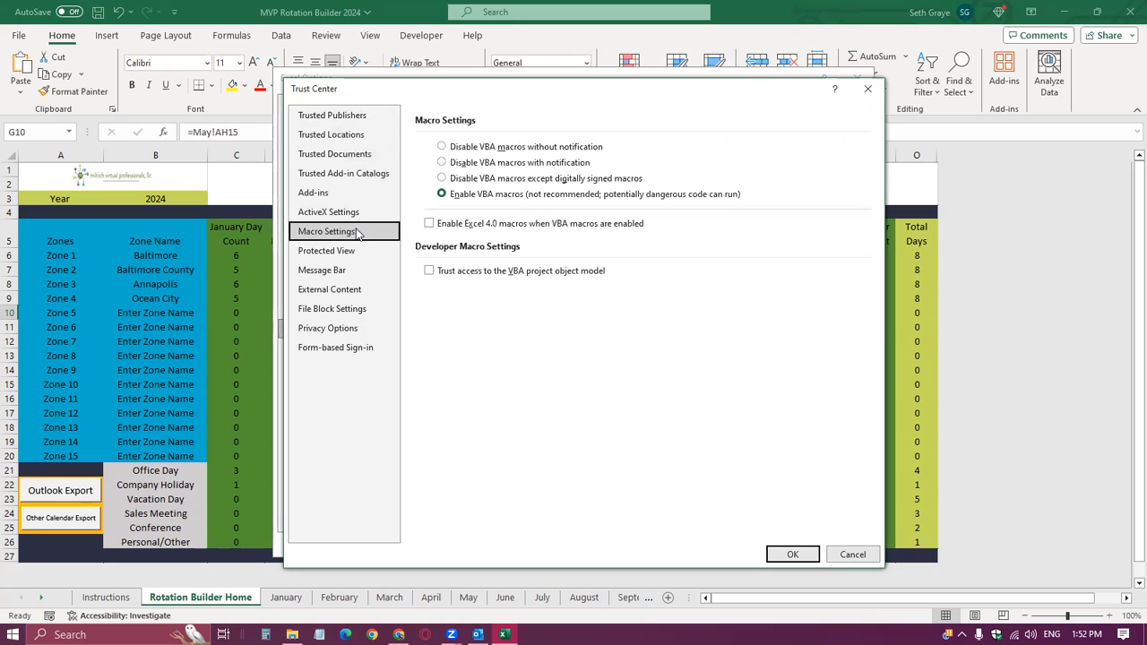
left_click(490, 195)
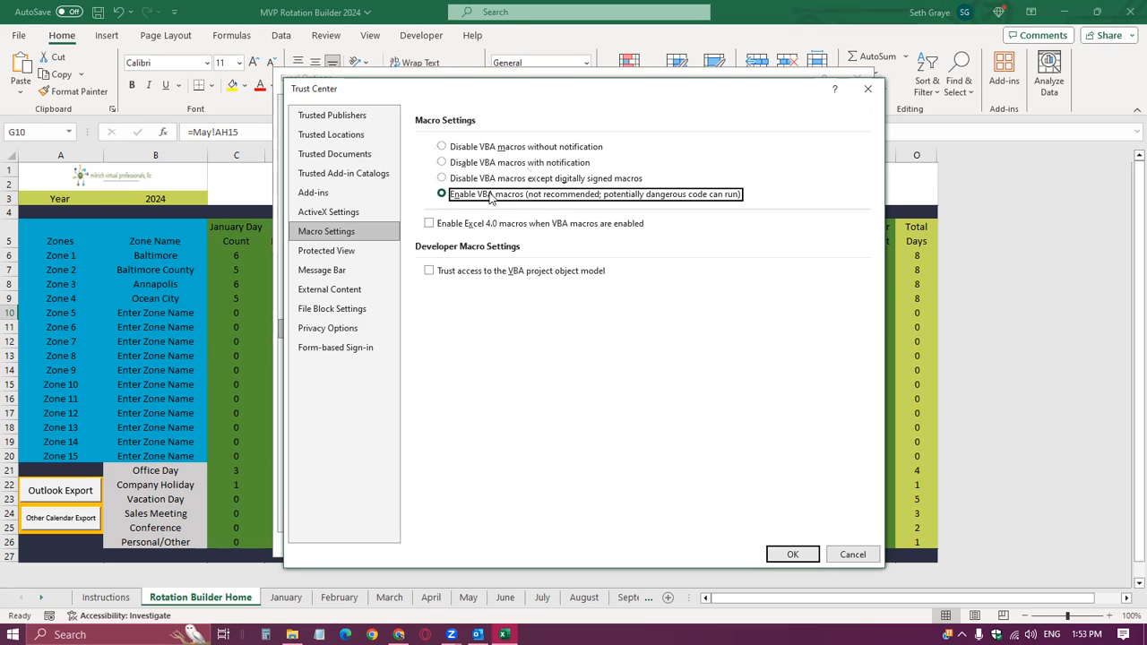
Try to add a new trusted location in the Trust Center by browsing to the Documents folder.
left_click(357, 137)
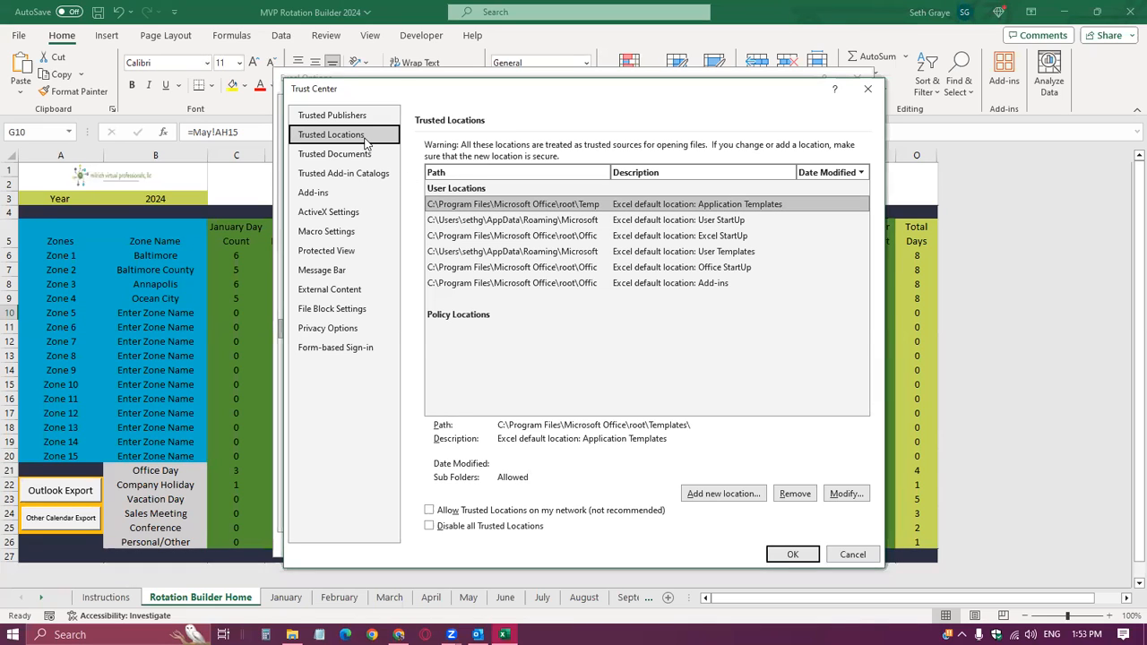
left_click(722, 493)
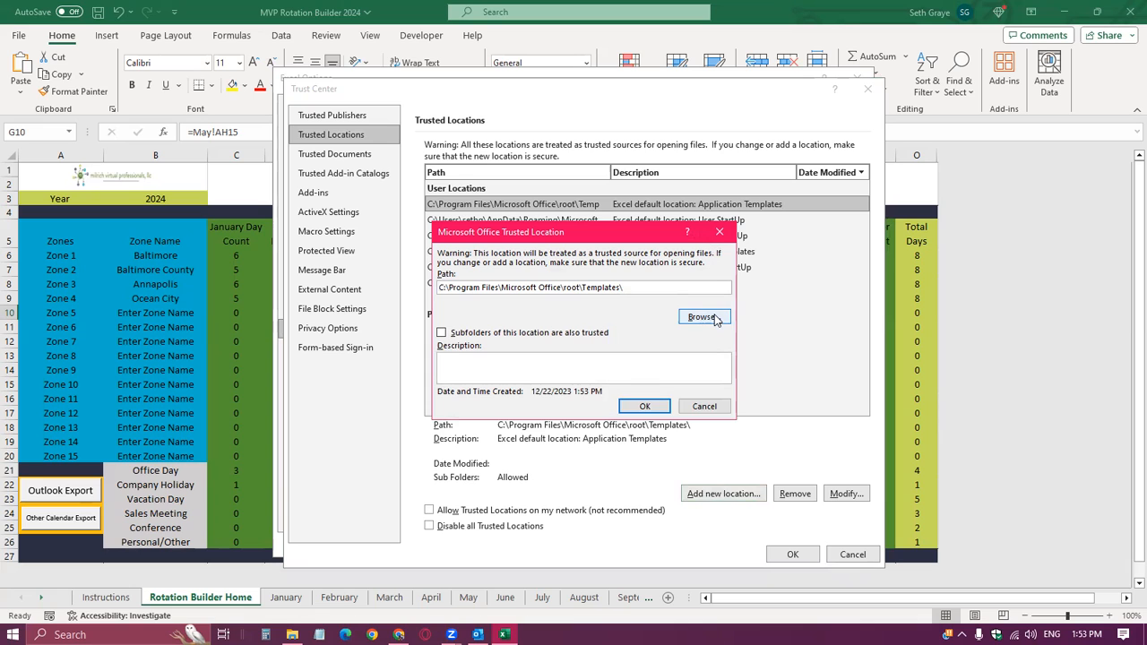
left_click(701, 317)
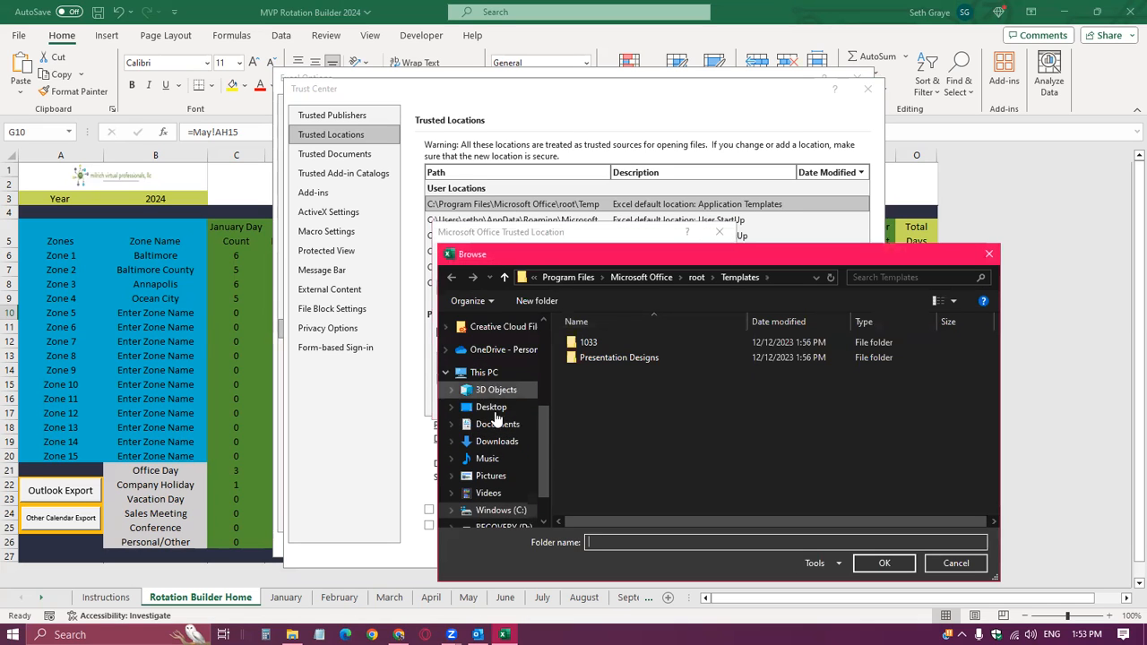
left_click(494, 428)
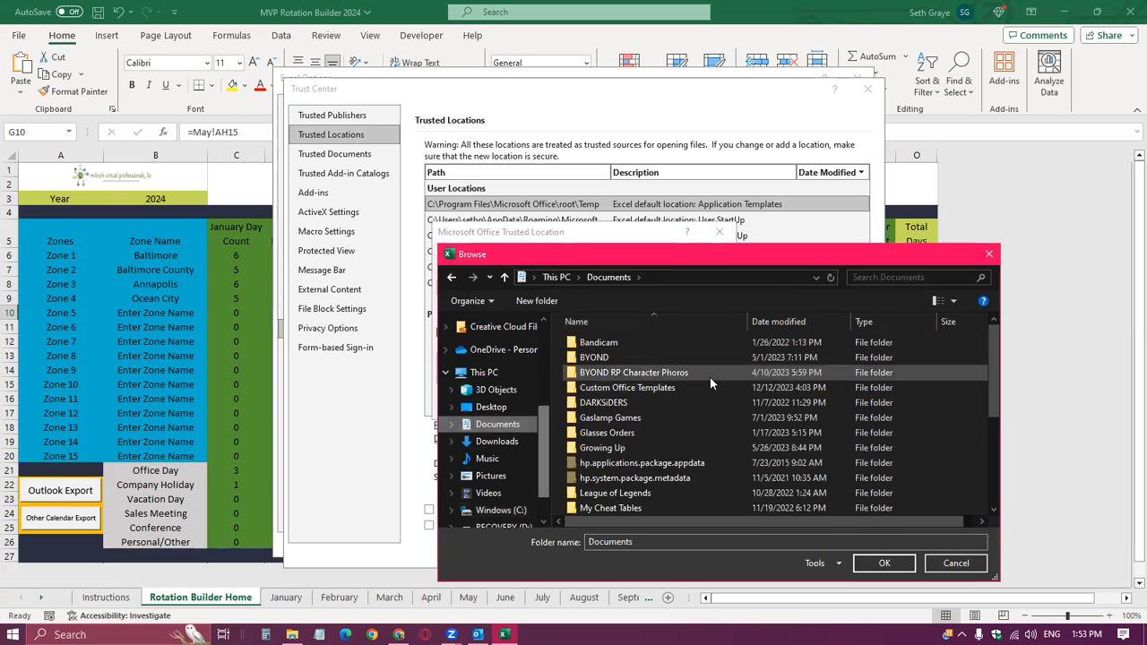
scroll(666, 428, "down", 1)
scroll(663, 424, "down", 3)
scroll(653, 475, "up", 3)
scroll(653, 473, "down", 3)
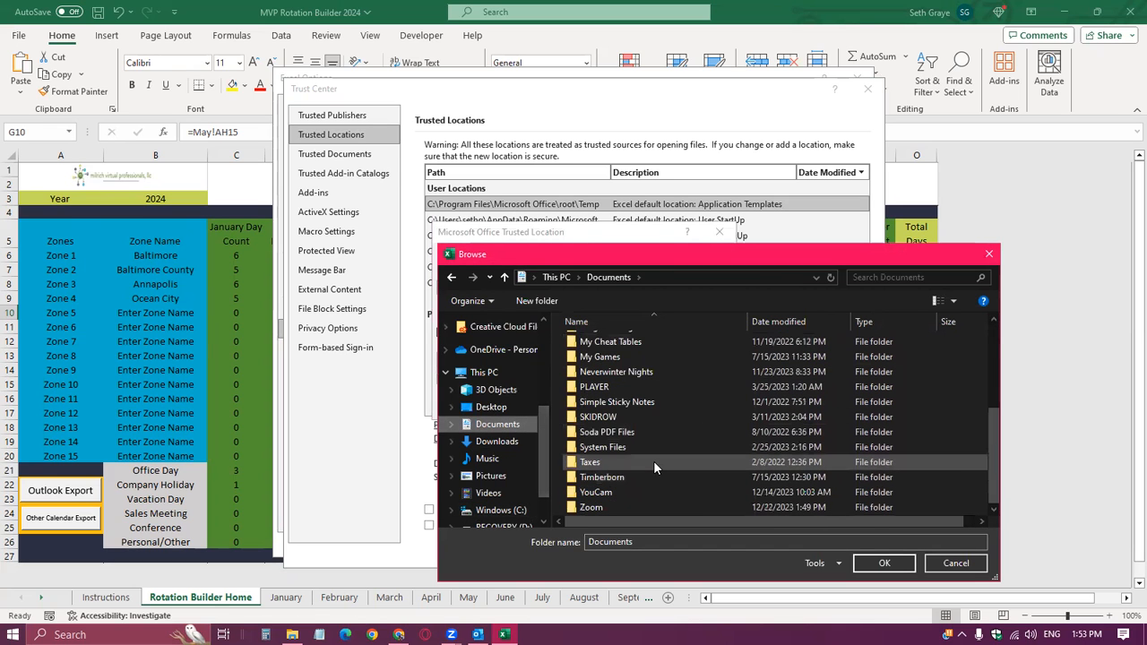
left_click(491, 427)
scroll(651, 394, "down", 3)
scroll(651, 401, "up", 3)
scroll(517, 446, "up", 2)
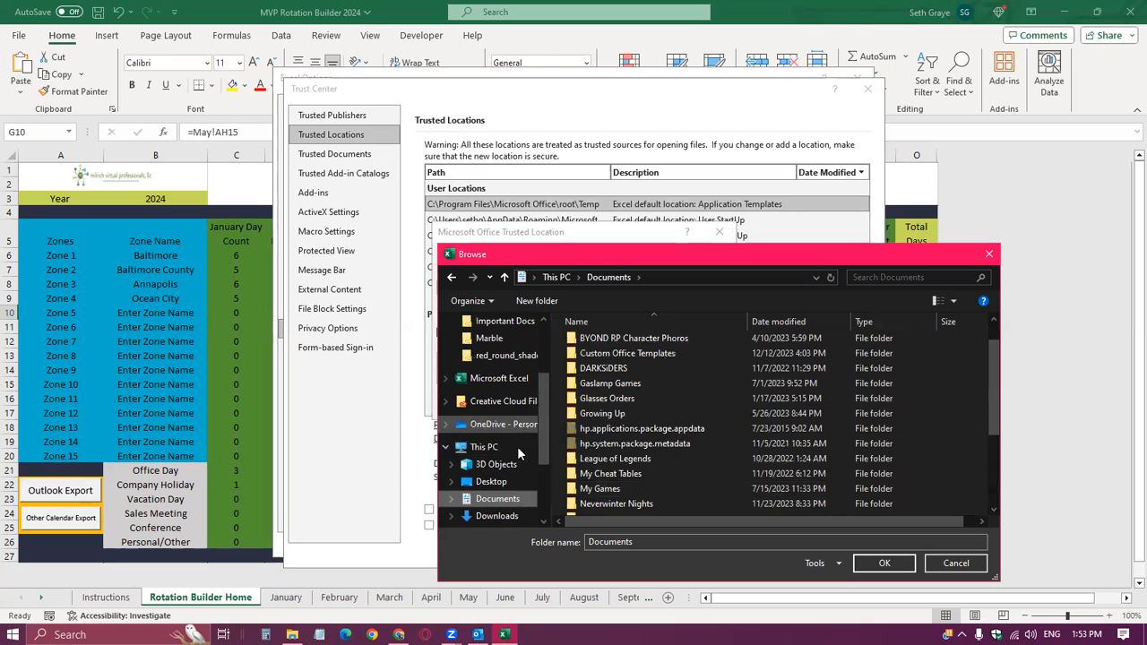
left_click(936, 566)
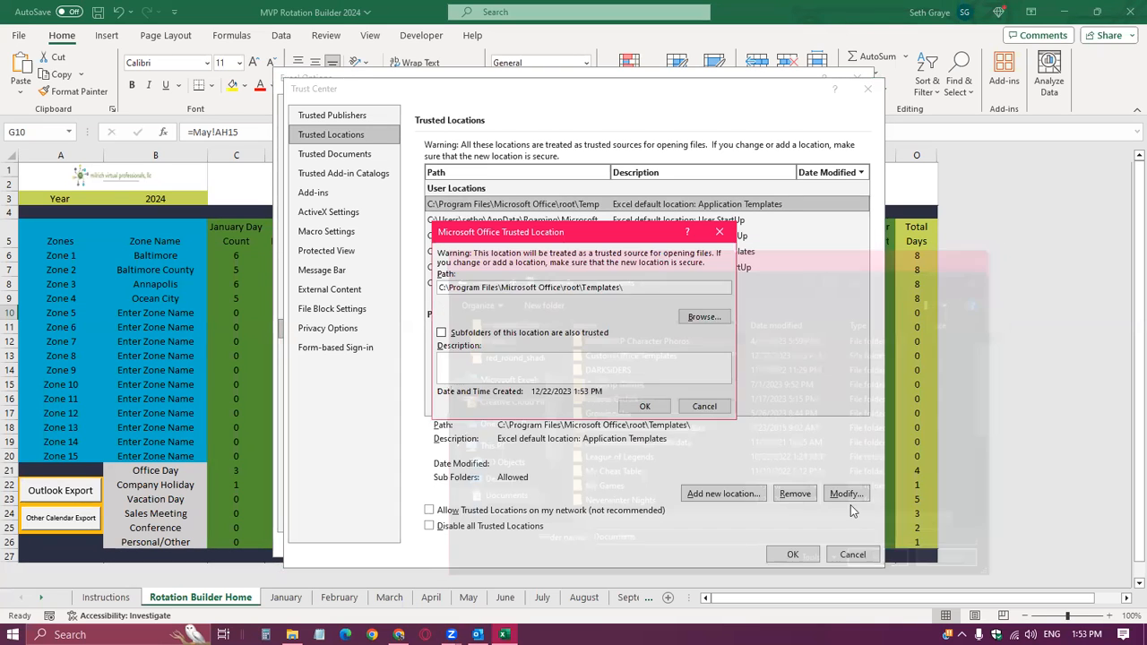
left_click(704, 406)
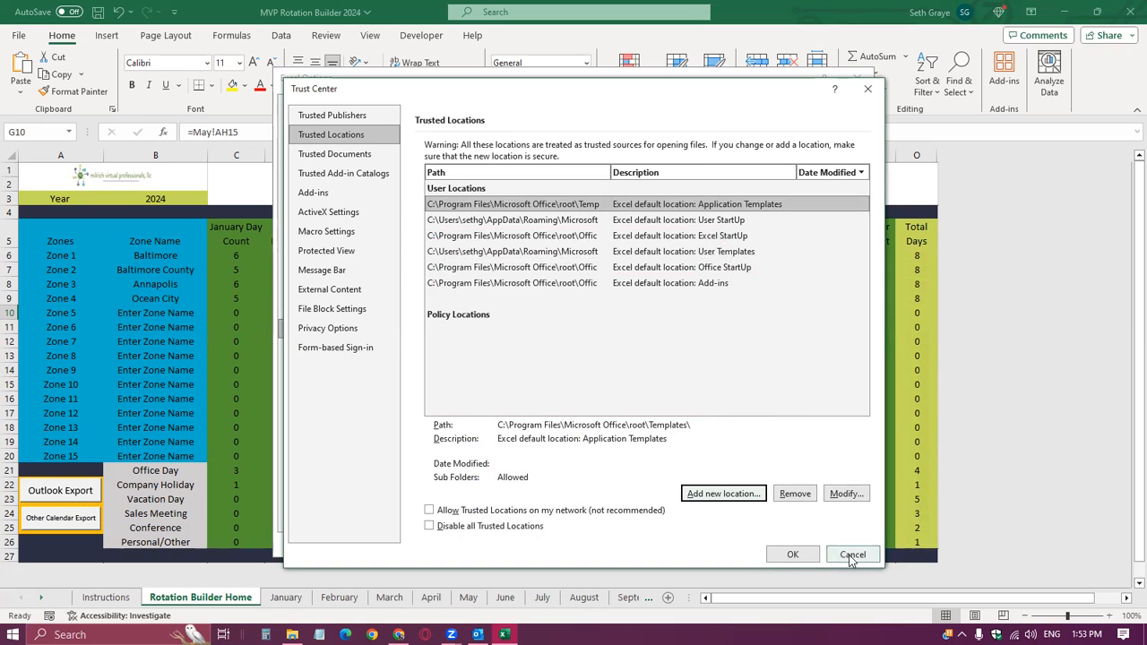
left_click(852, 555)
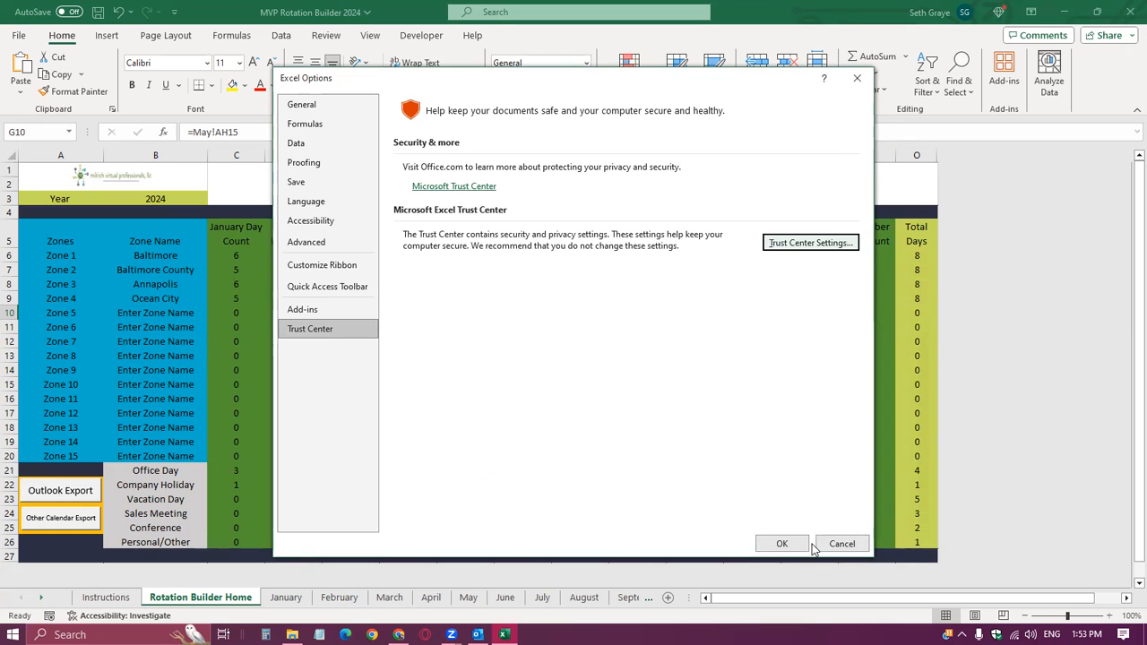
left_click(840, 544)
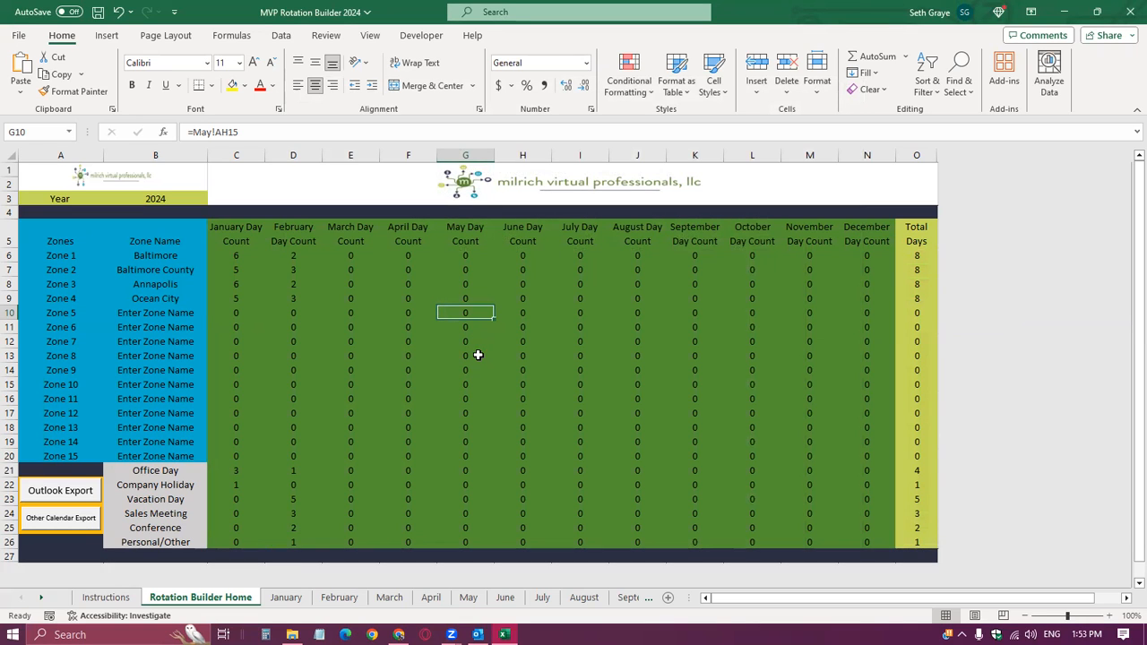
left_click(270, 317)
left_click(228, 241)
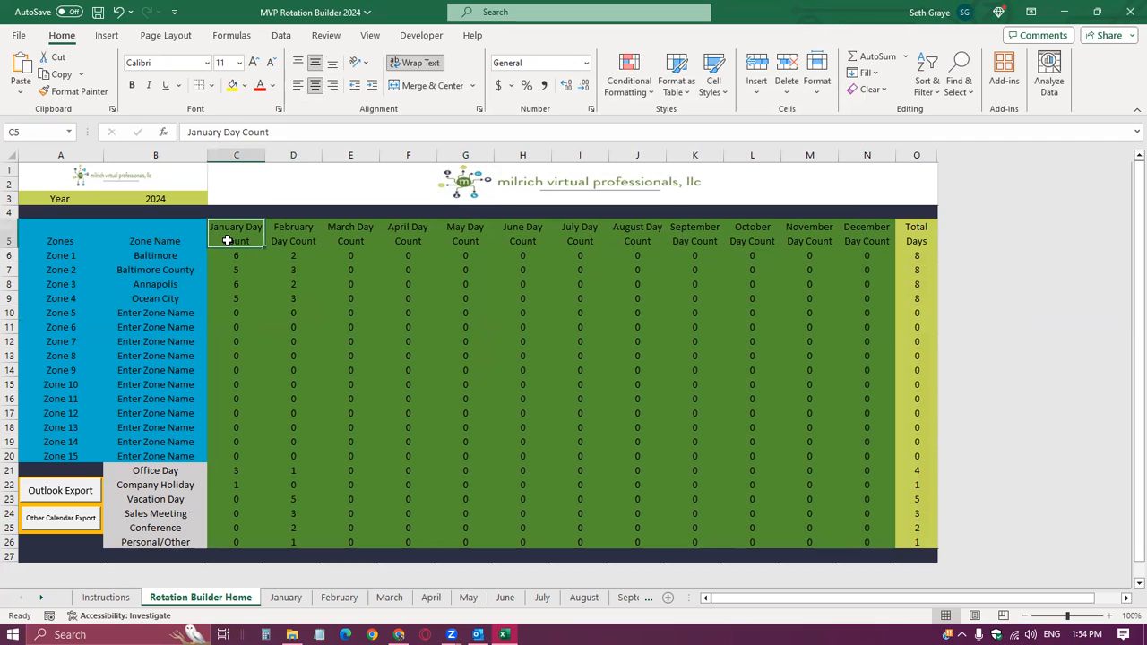
left_click(240, 599)
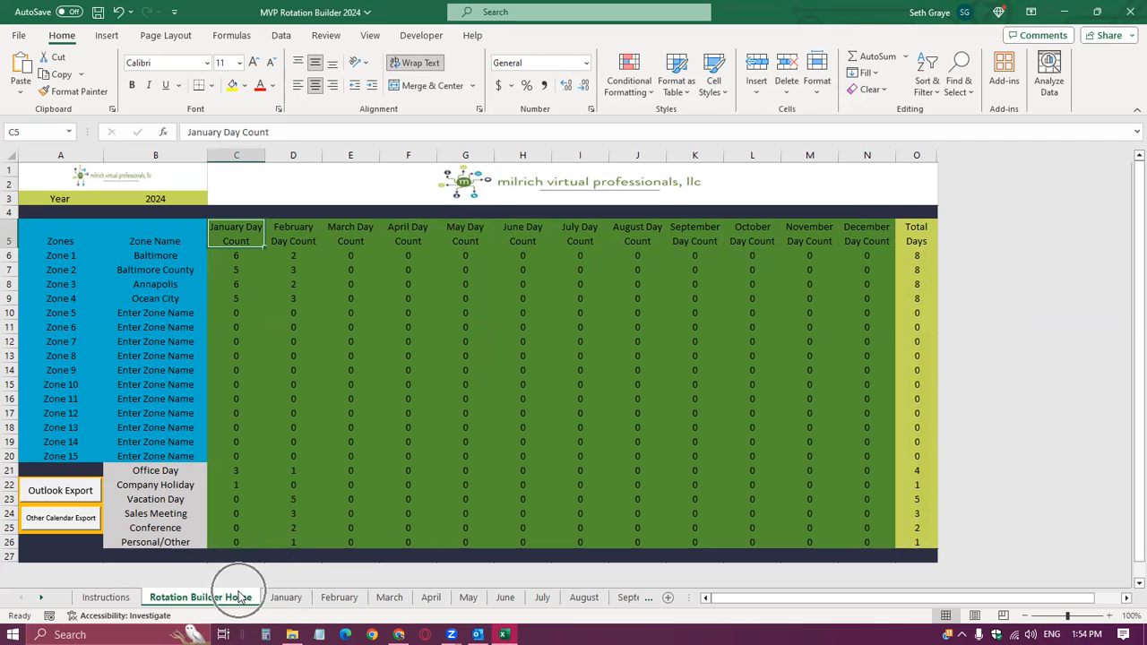
left_click(185, 469)
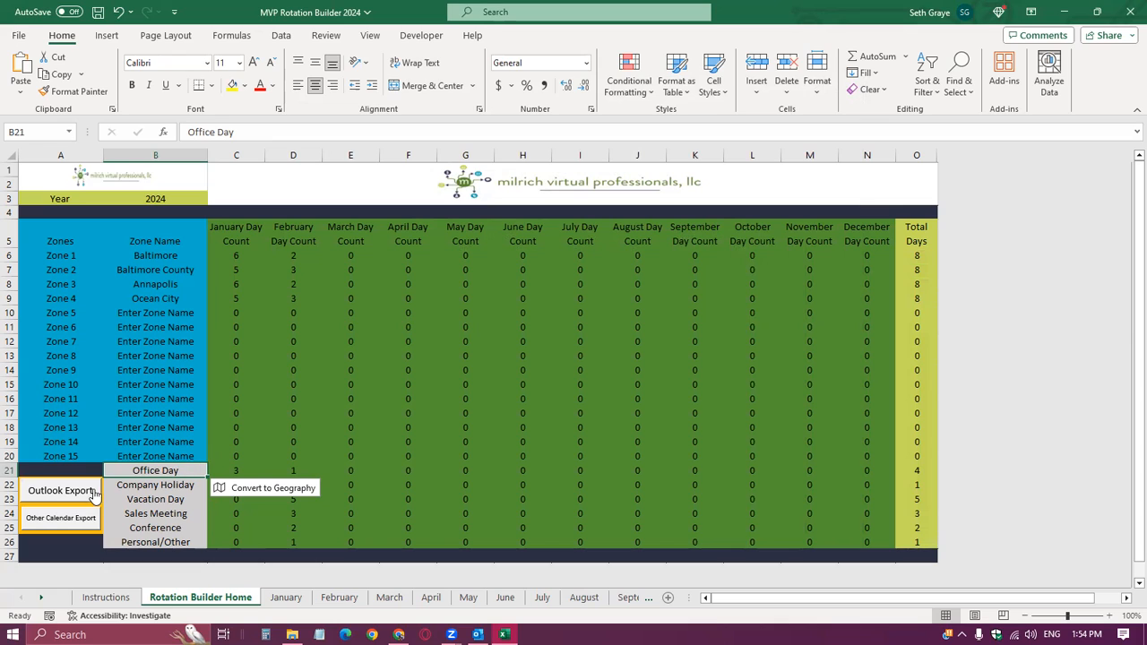
left_click(133, 440)
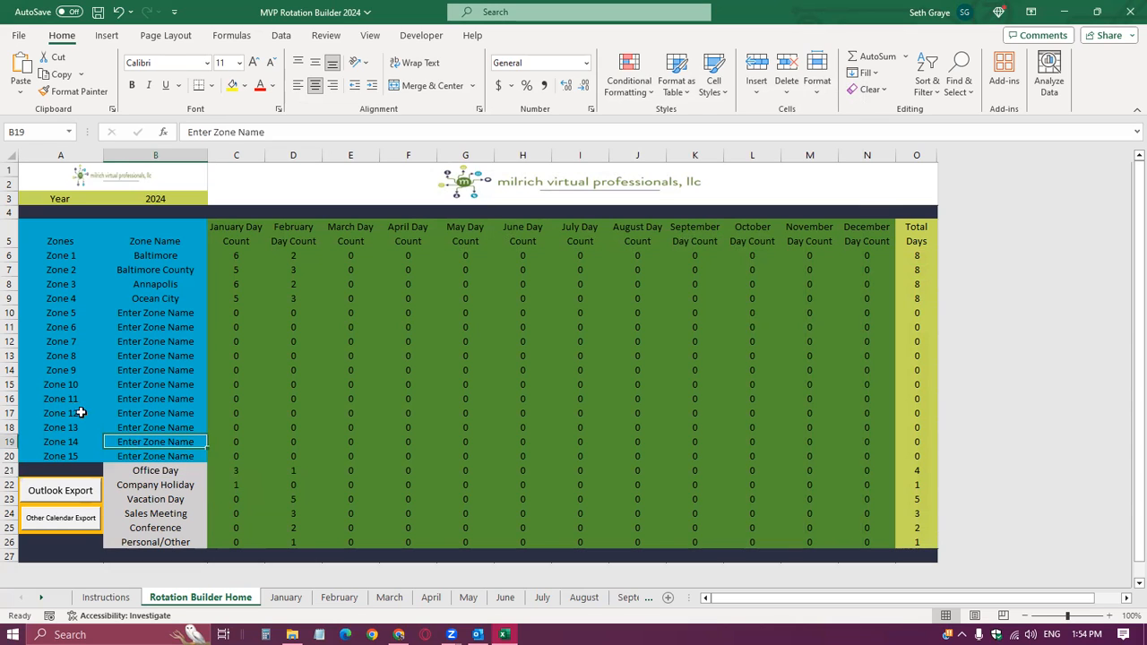
left_click(69, 403)
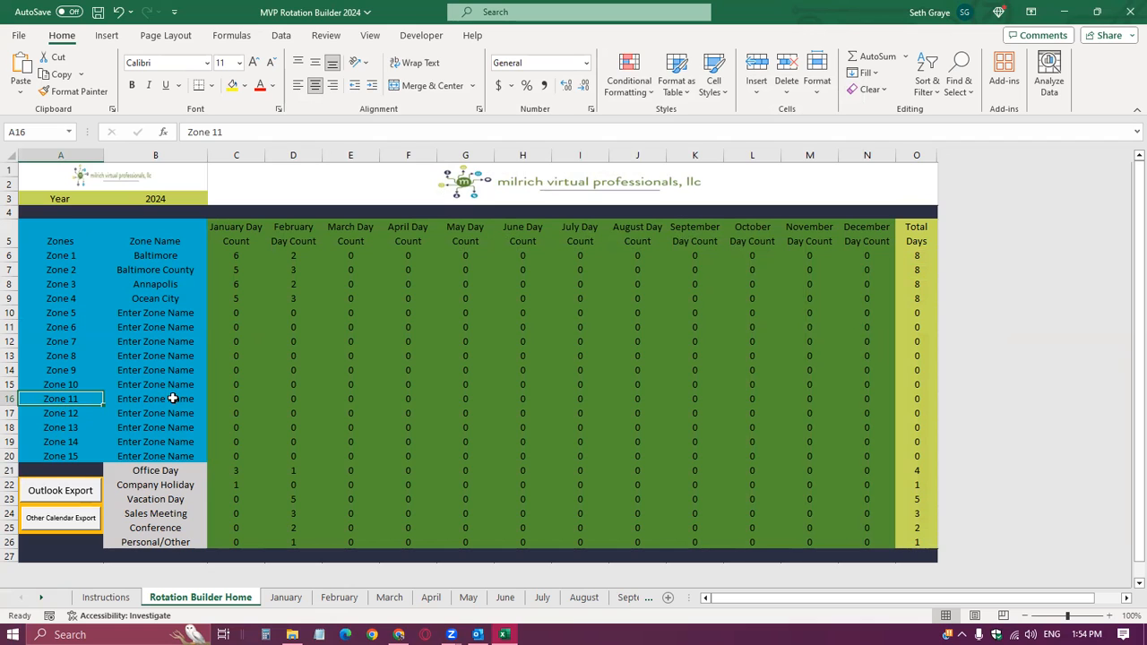
Run the Outlook Export of the rotation and return to the Rotation Builder Home sheet.
left_click(78, 495)
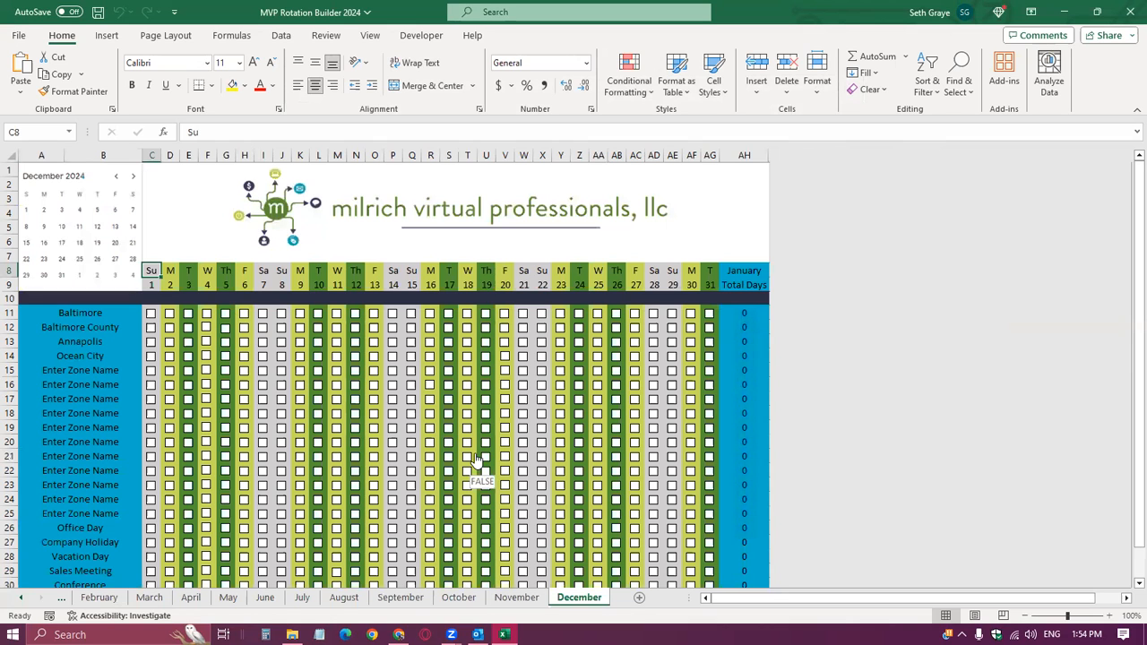
scroll(299, 391, "down", 2)
scroll(358, 399, "up", 2)
left_click(22, 597)
left_click(22, 597)
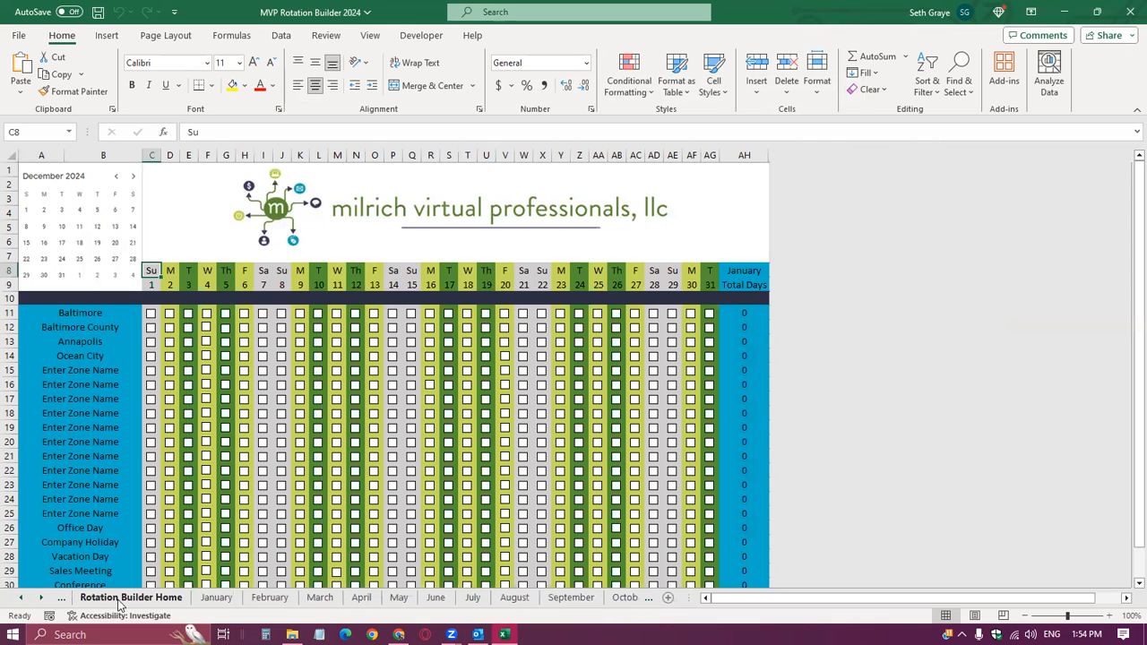
left_click(125, 598)
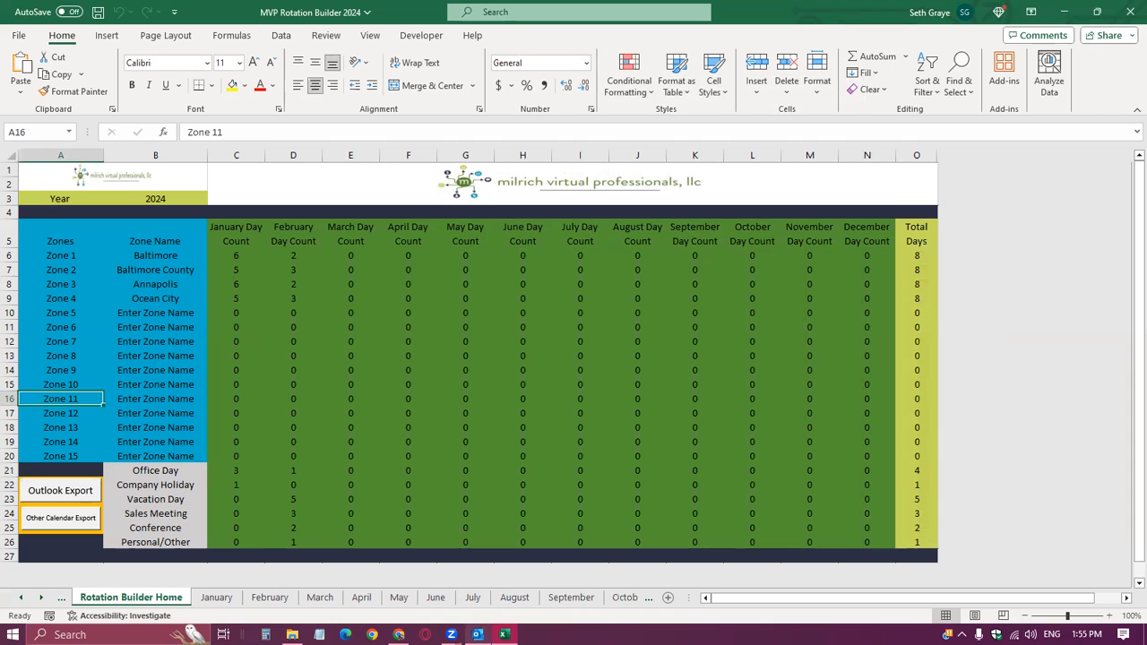
Switch to Outlook, review the exported rotation events across January and February 2024, and return to the Excel workbook.
left_click(477, 634)
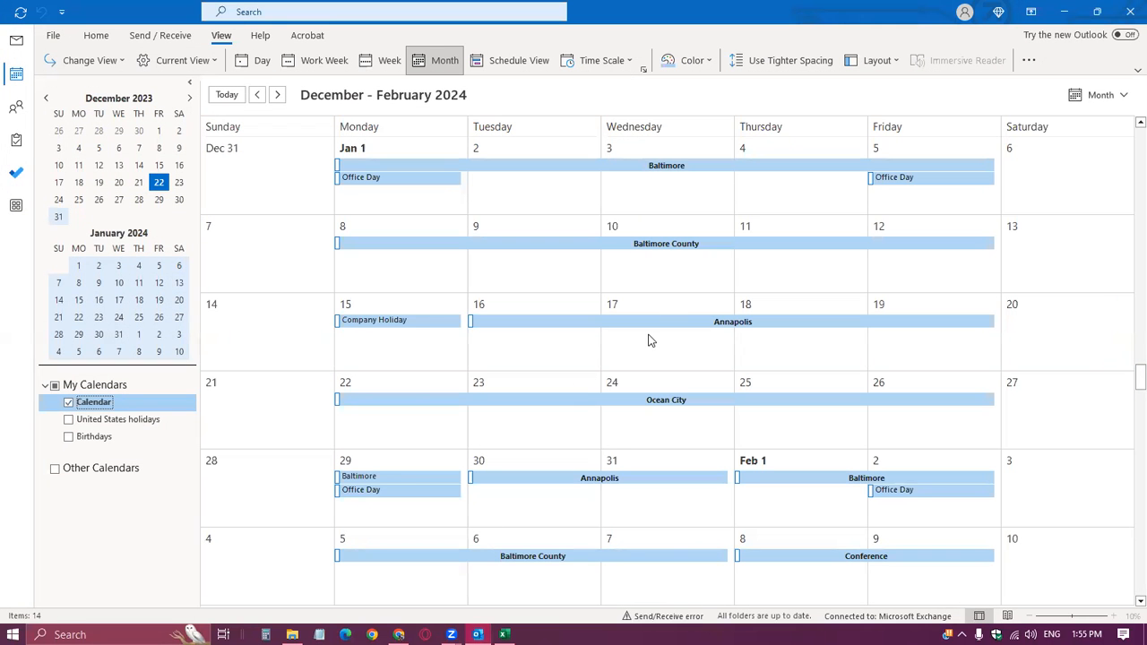
scroll(650, 342, "down", 4)
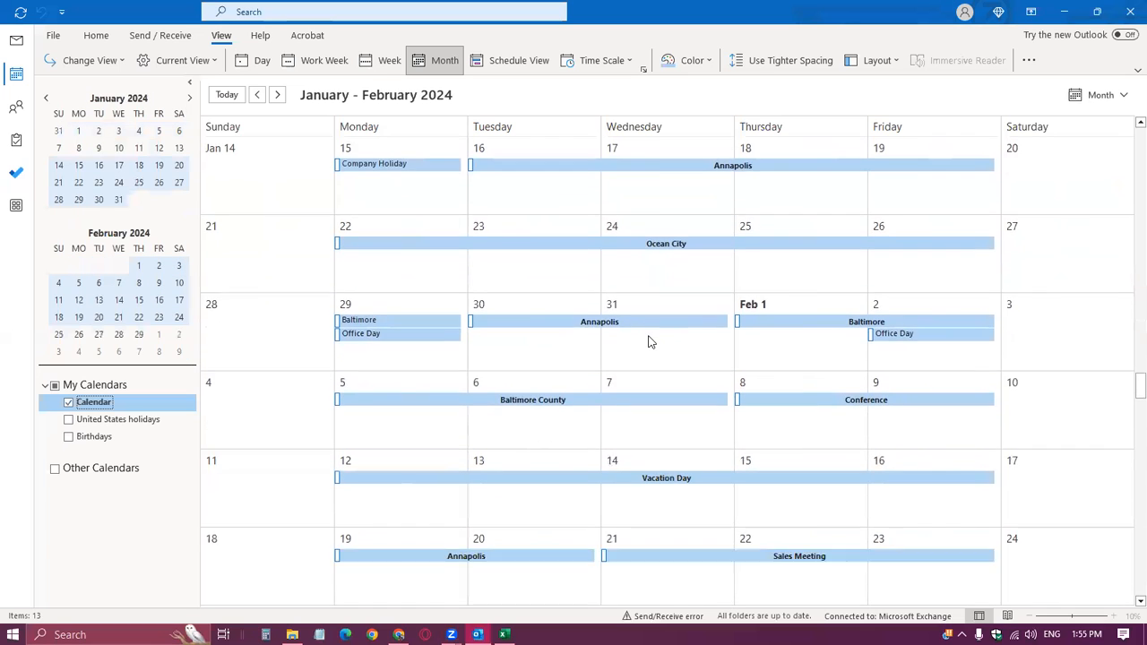
scroll(650, 341, "up", 4)
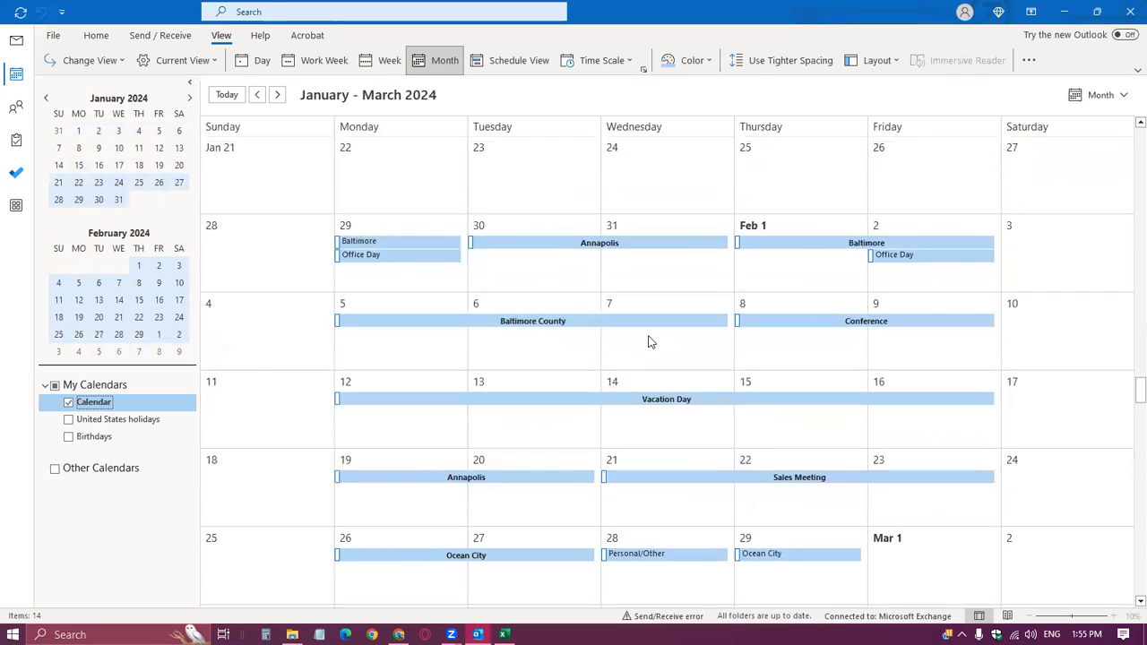
scroll(649, 341, "down", 1)
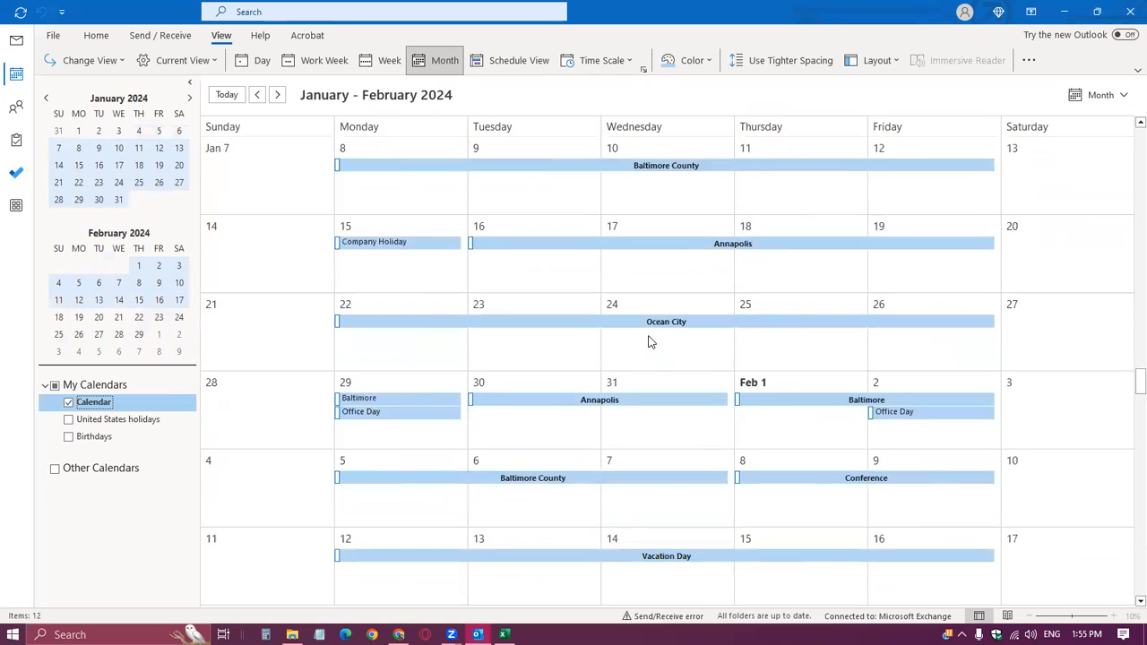
key("alt+Tab")
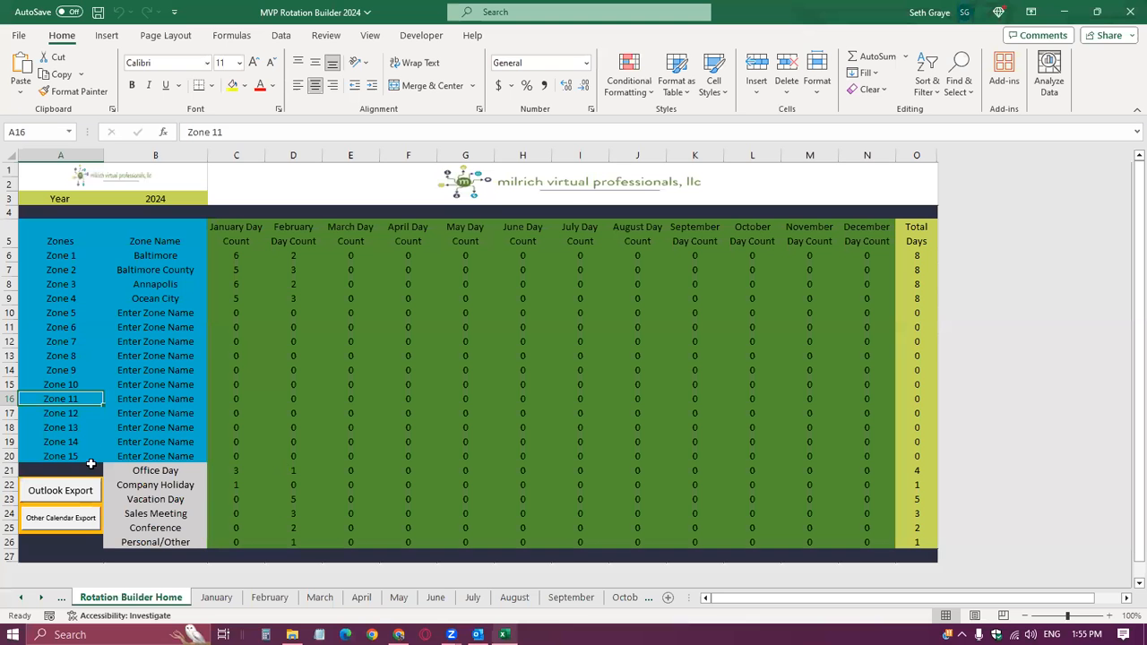
Switch to Outlook and check the month view starting December 31 for remaining rotation events.
left_click(157, 474)
left_click(165, 257)
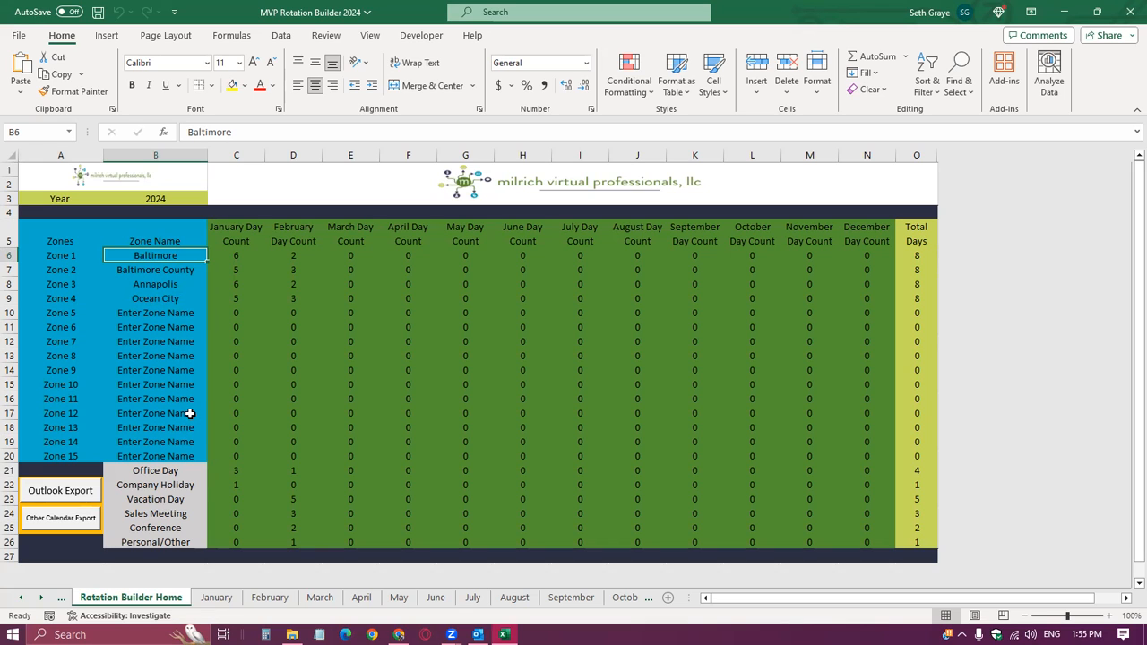
left_click(1088, 69)
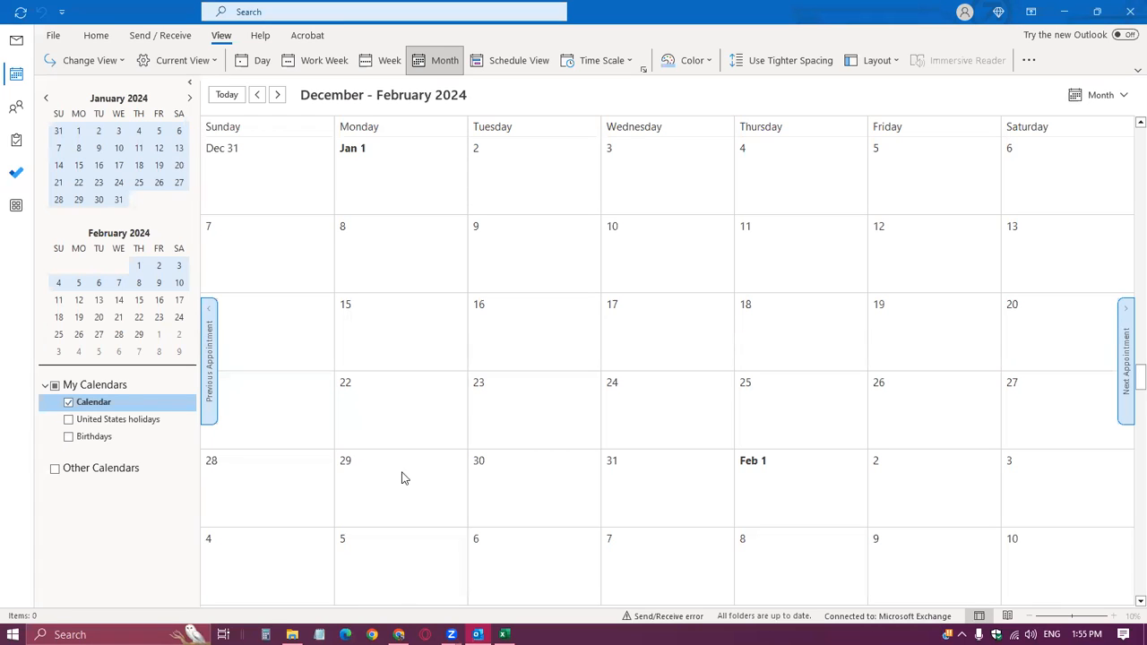
Switch to the Excel workbook, run the Other Calendar Export, and set Downloads as the save location.
left_click(504, 634)
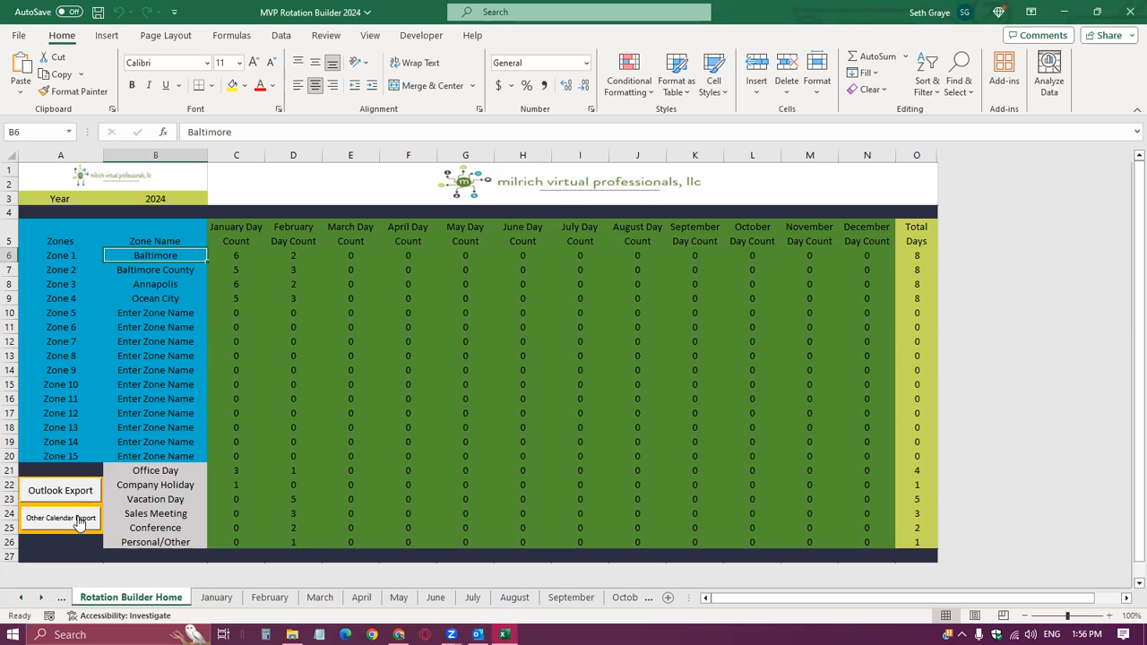
left_click(79, 523)
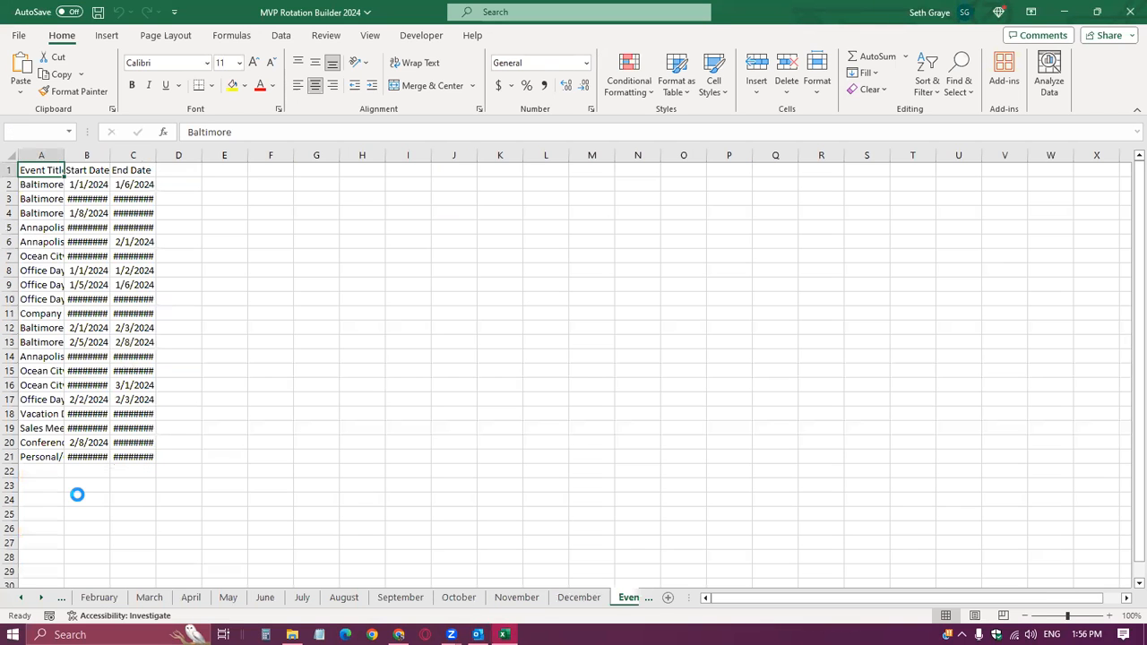
left_click(218, 244)
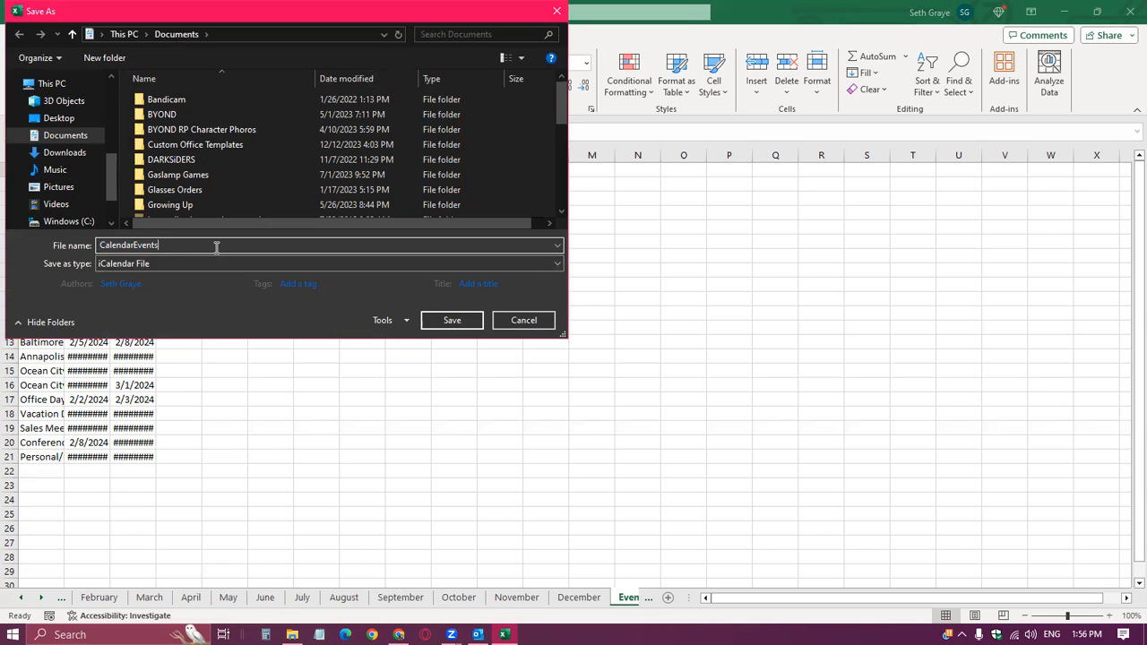
left_click(69, 154)
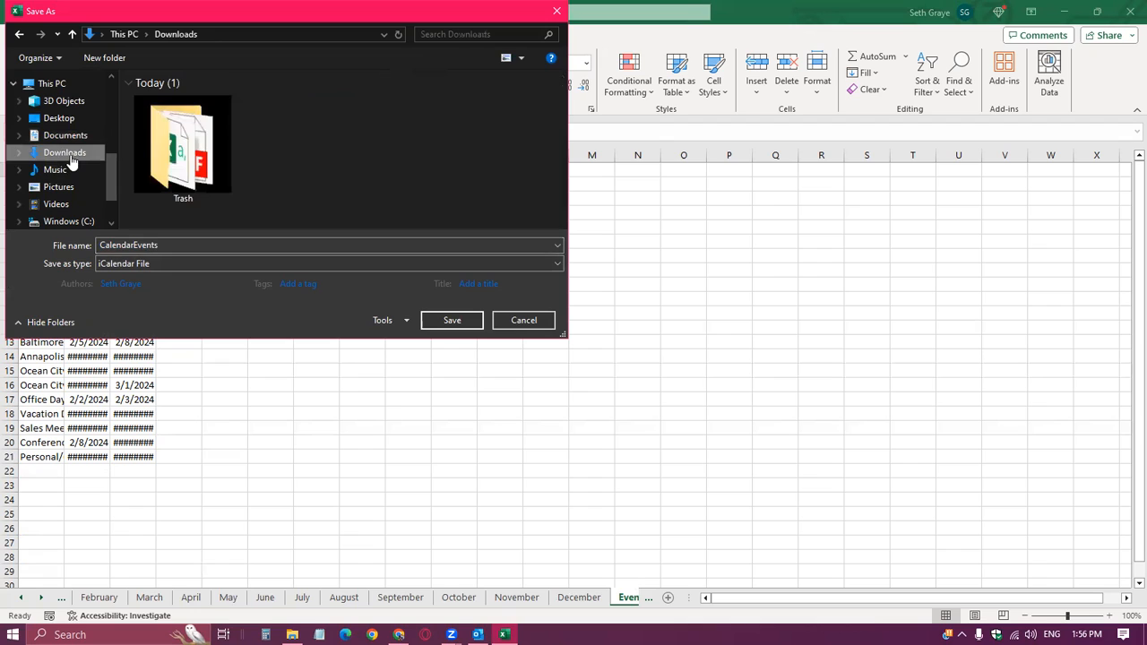
Name the iCalendar export file MVP 2024 Rotation Builder and save it.
left_click(161, 246)
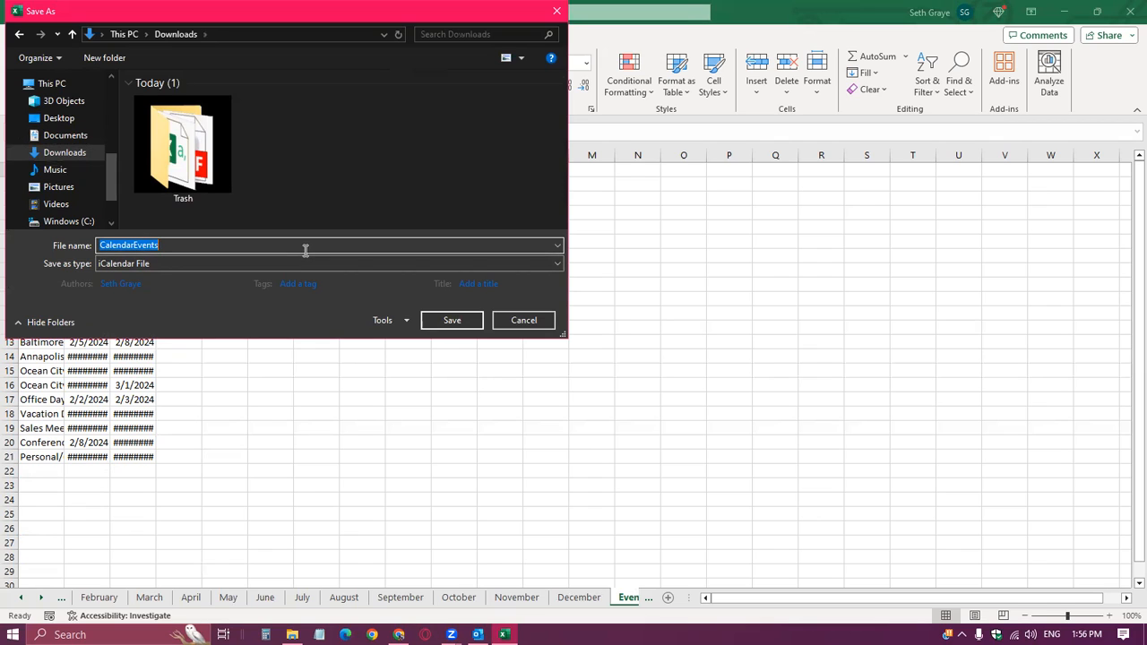
type("MVP 2024 Rotati")
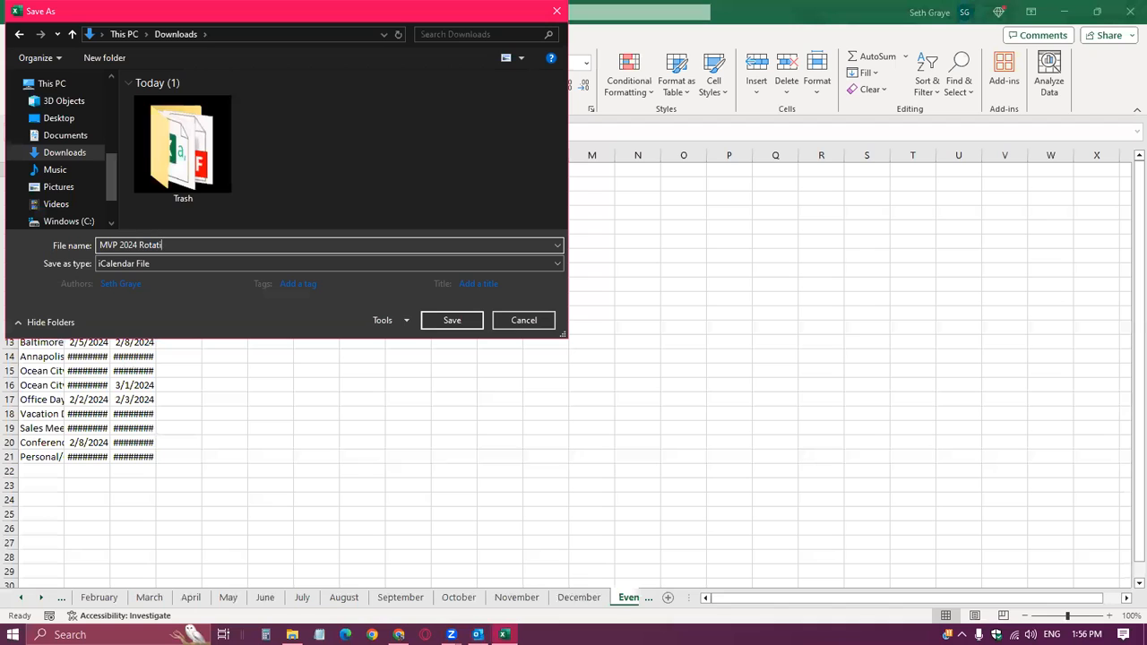
type("on Builder")
key("Return")
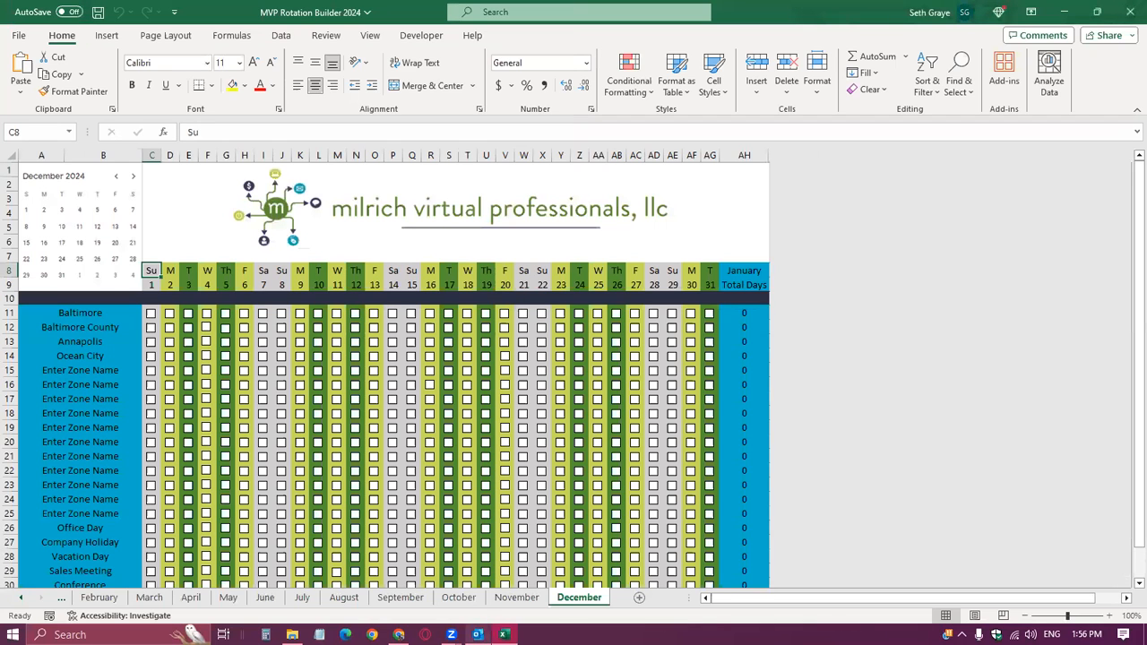
Switch to Outlook and start the import of an iCalendar (.ics) or vCalendar file (.vcs).
left_click(434, 550)
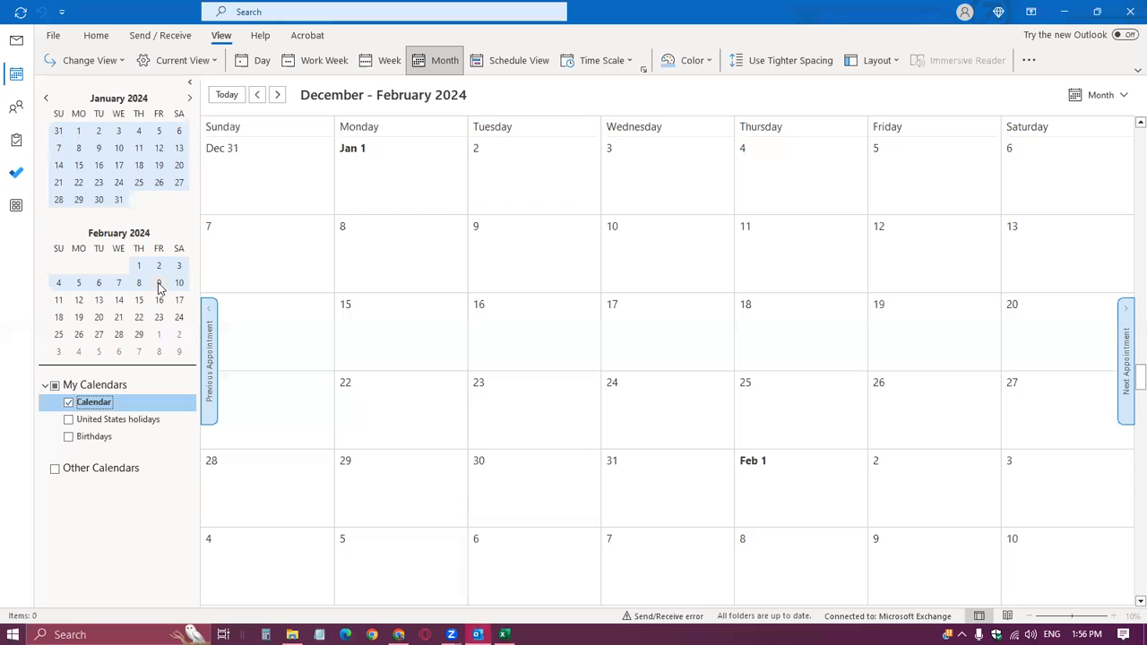
left_click(52, 37)
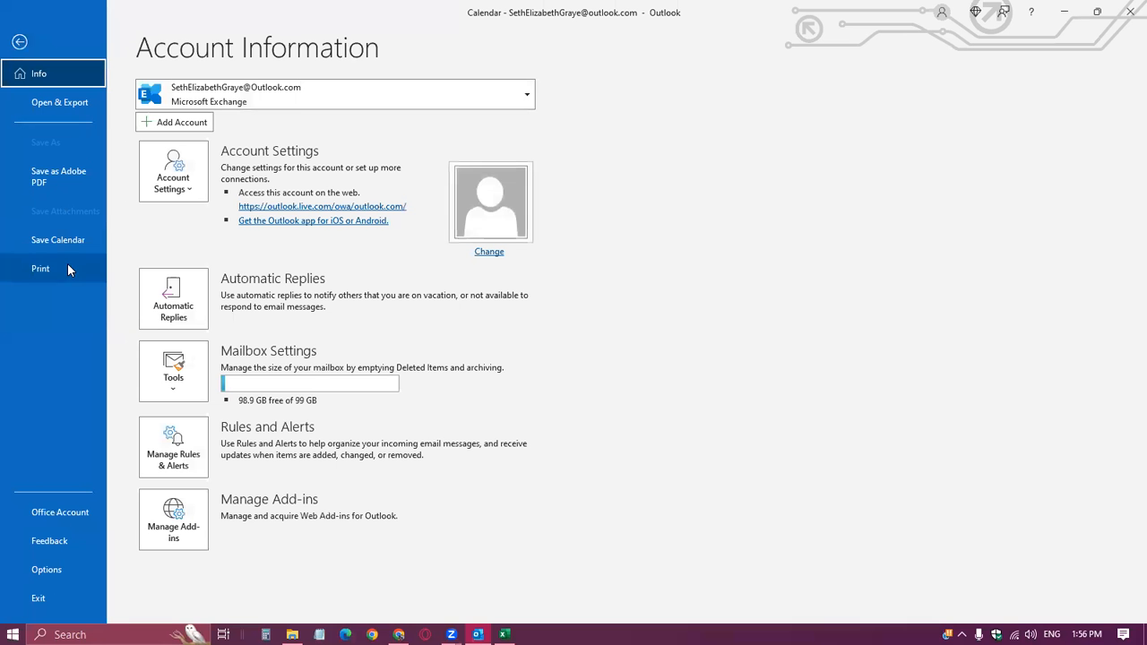
left_click(72, 103)
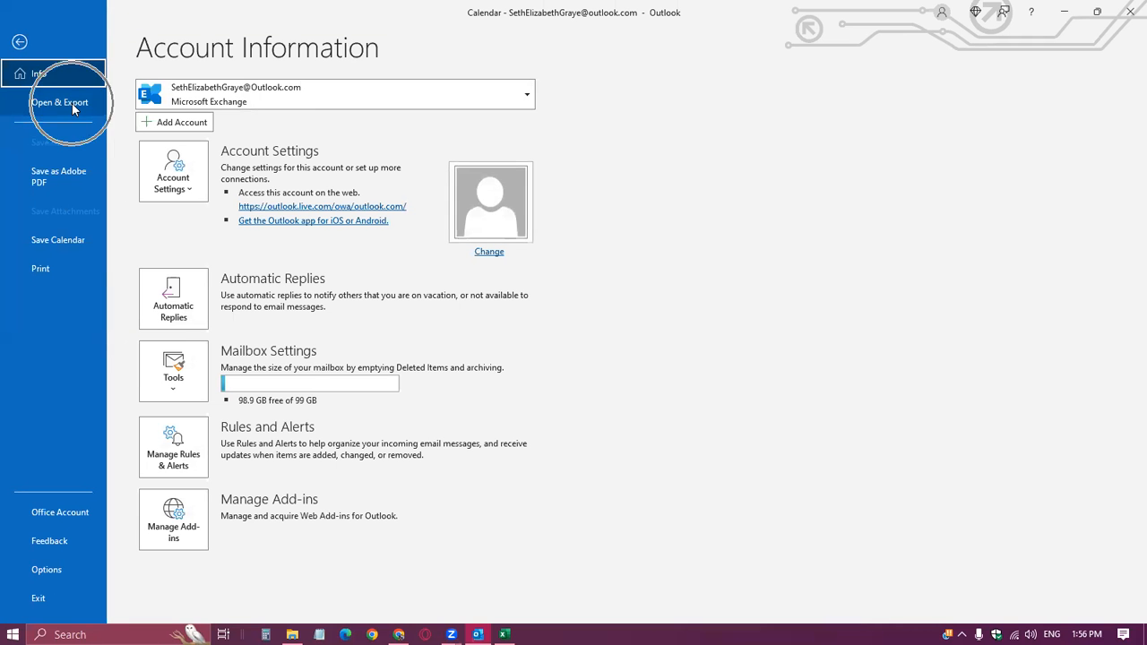
left_click(180, 242)
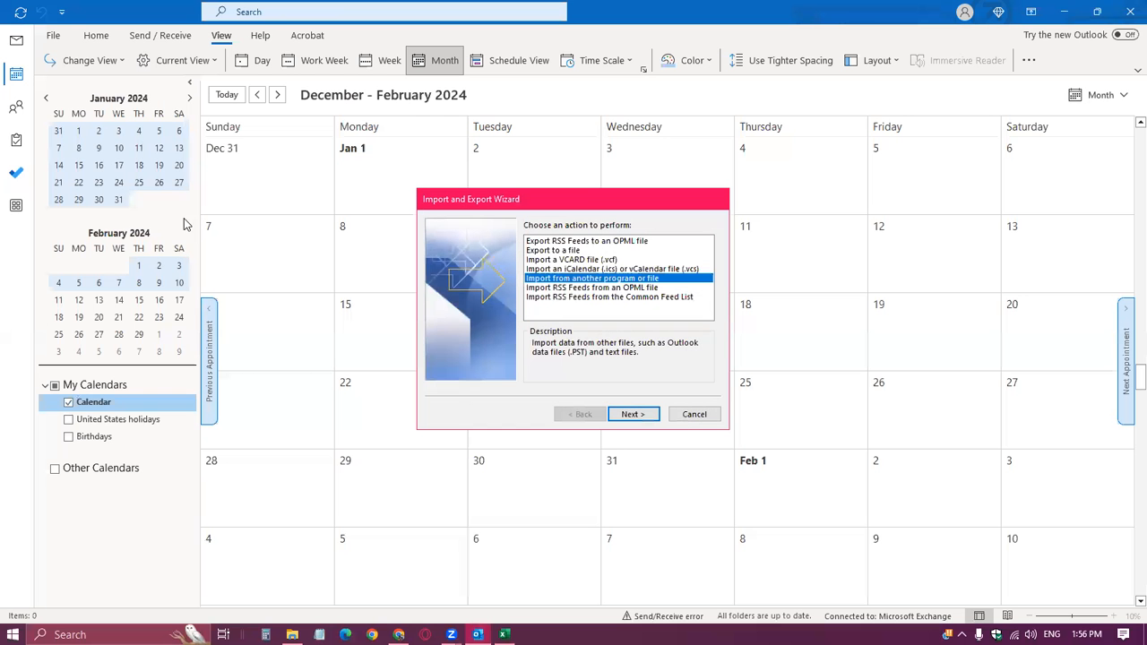
left_click(578, 270)
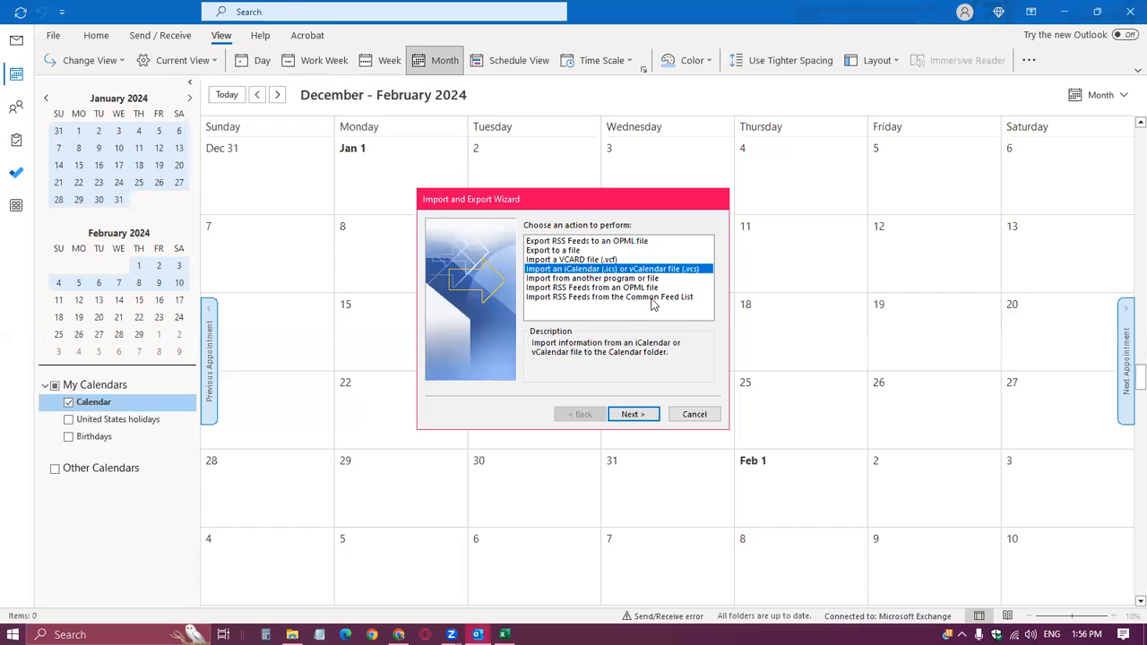
left_click(634, 414)
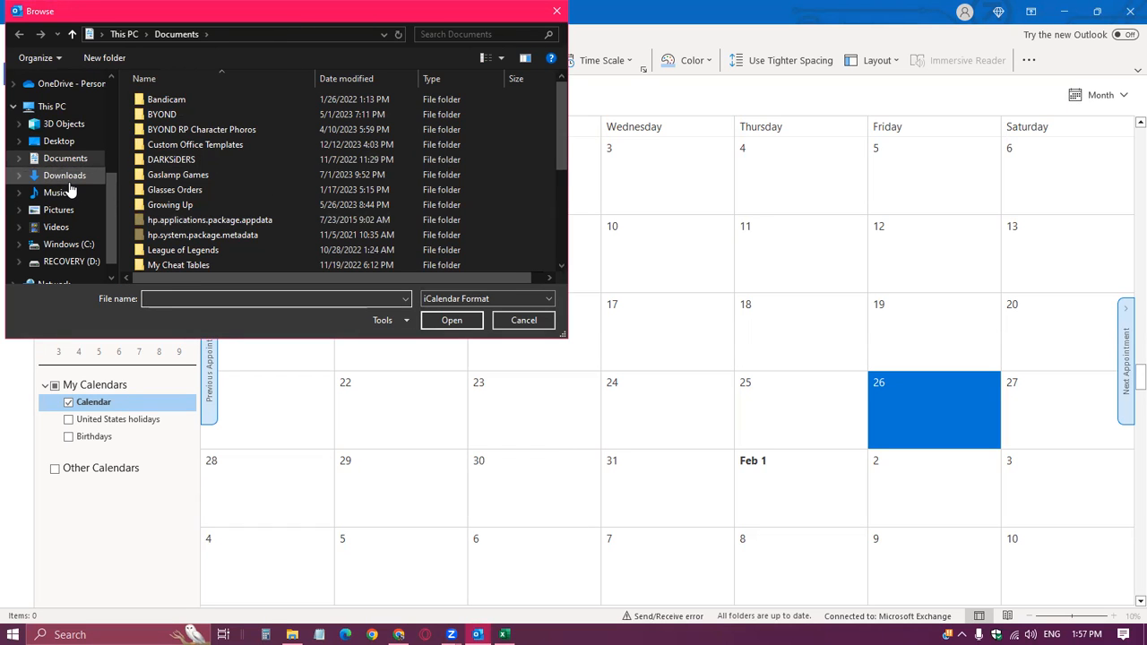
Import the items of the MVP 2024 Rotation Builder file from Downloads into the existing calendar.
left_click(67, 184)
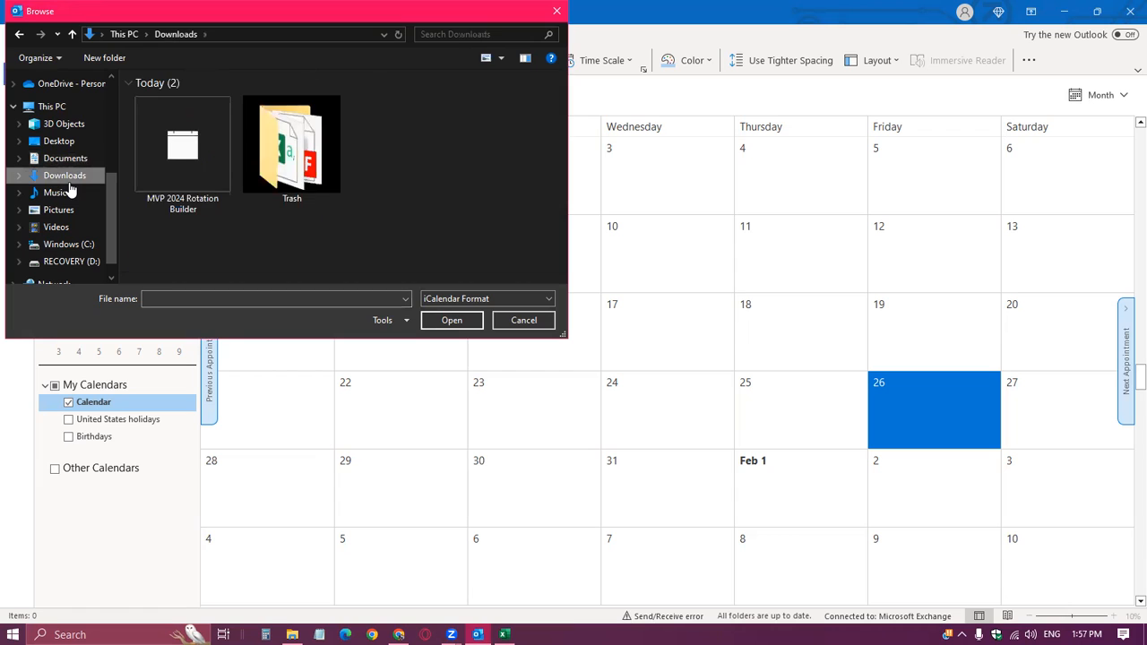
double_click(183, 145)
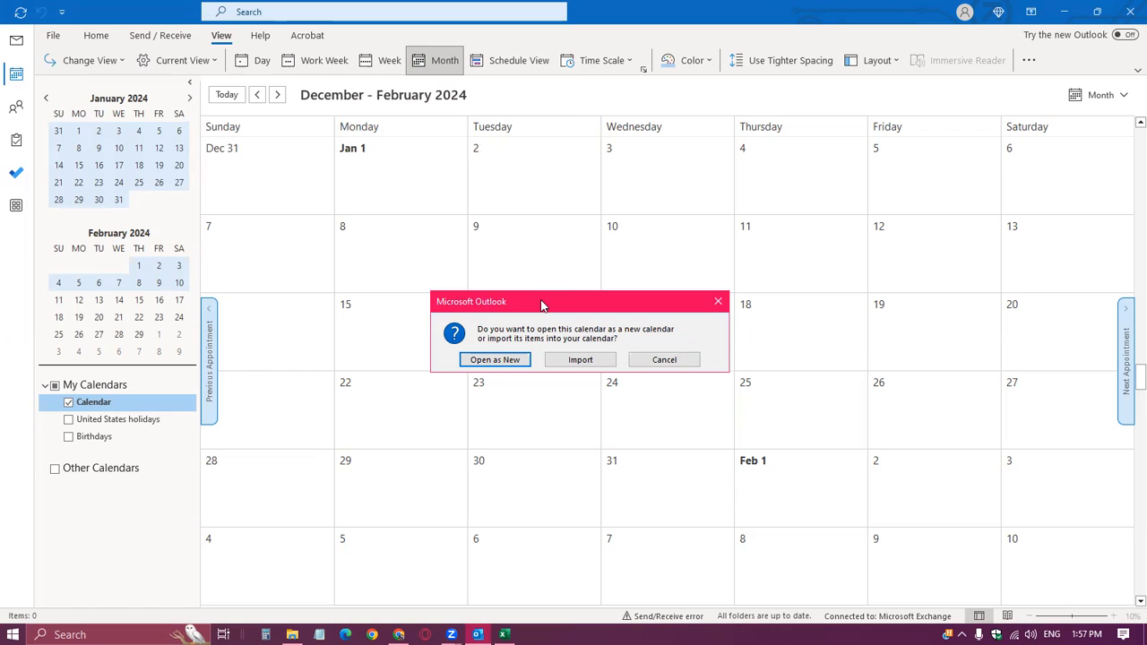
left_click(591, 360)
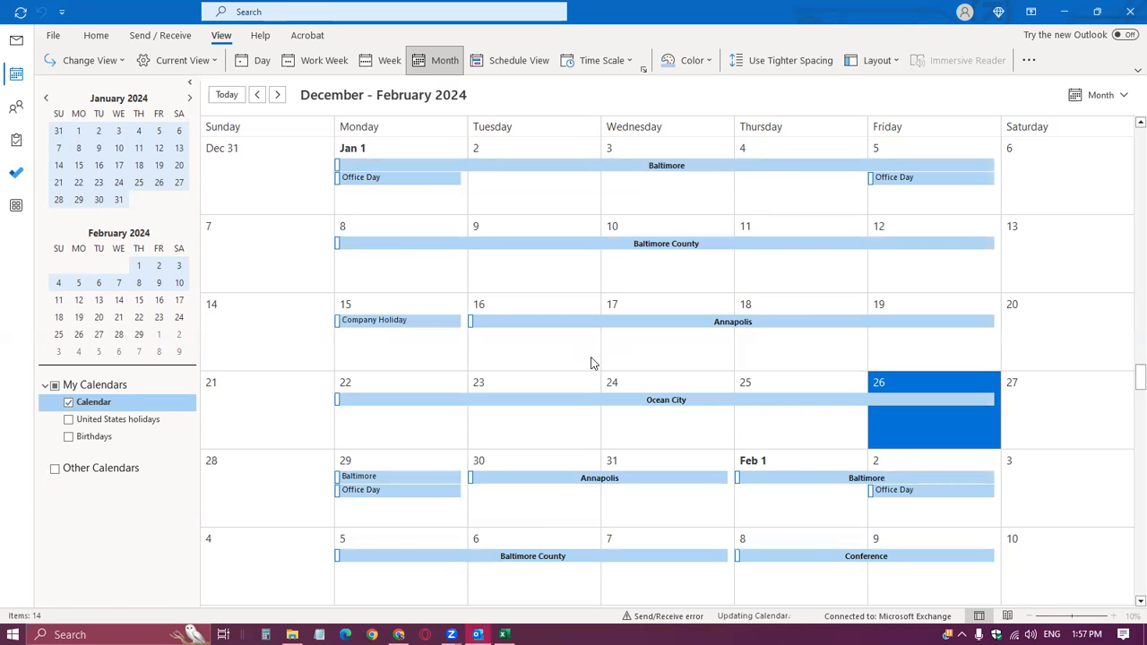
Review the imported rotation events across January and February 2024, and return to the Rotation Builder Home sheet in Excel.
scroll(592, 363, "down", 1)
scroll(591, 363, "down", 3)
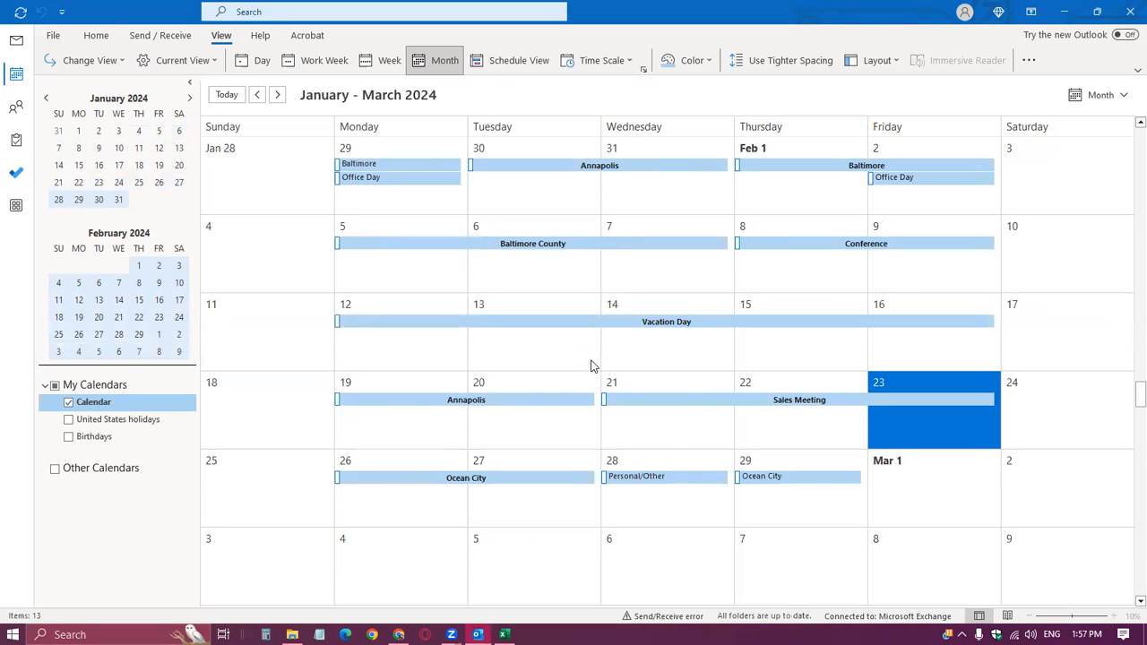
scroll(592, 365, "up", 3)
scroll(591, 365, "down", 1)
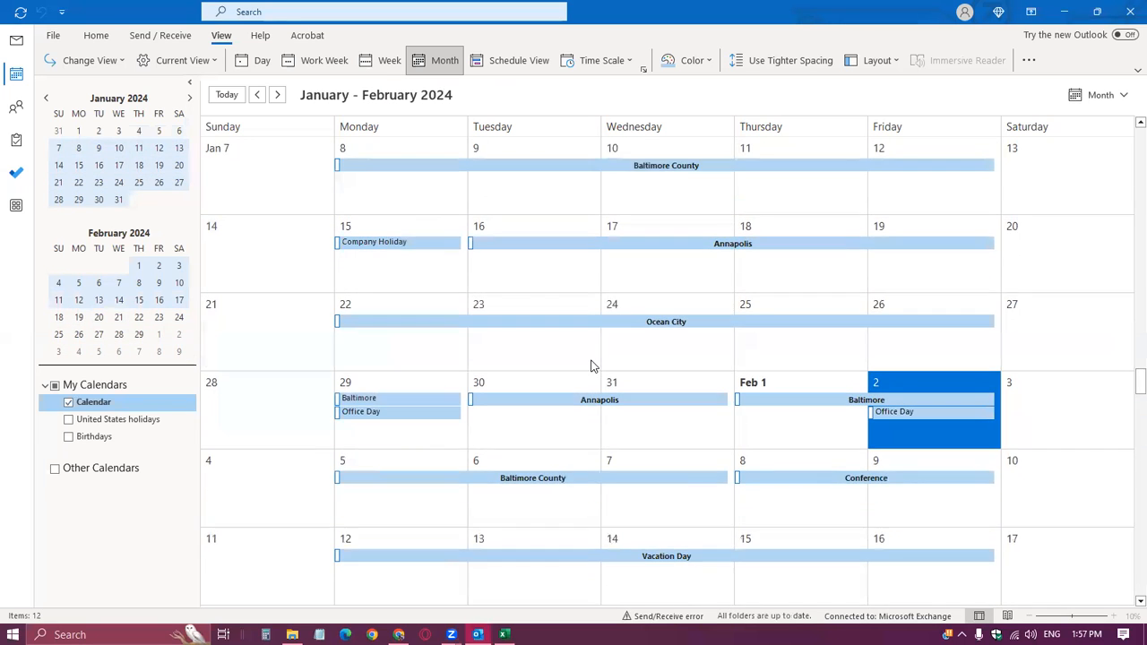
scroll(588, 370, "up", 2)
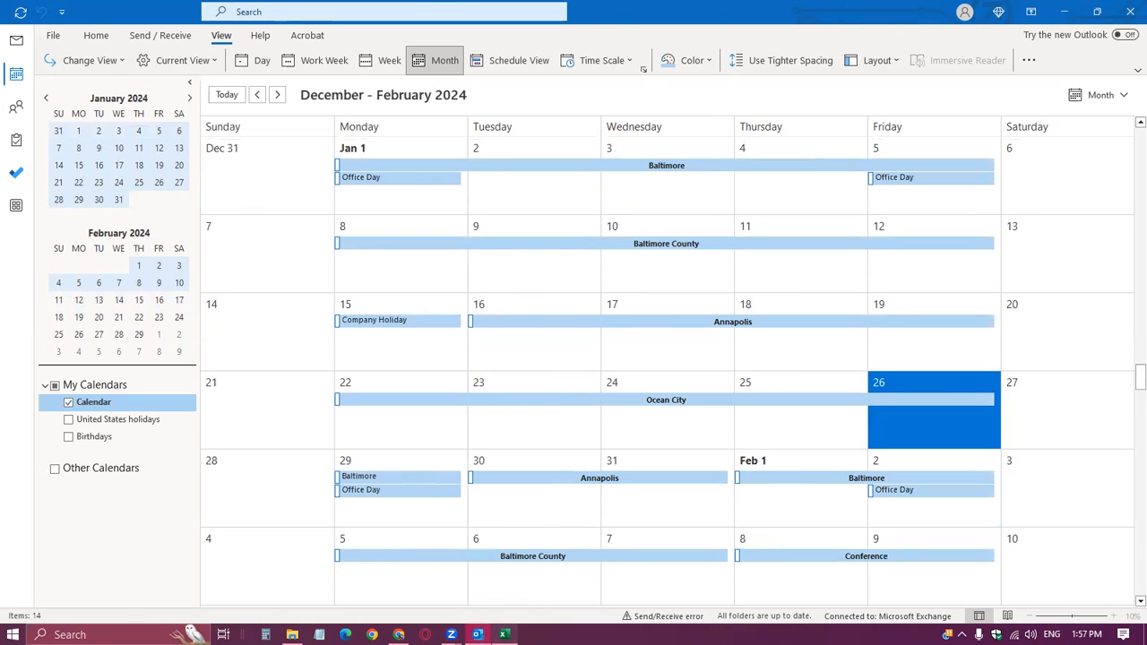
left_click(503, 634)
left_click(58, 599)
left_click(58, 598)
left_click(59, 599)
left_click(188, 598)
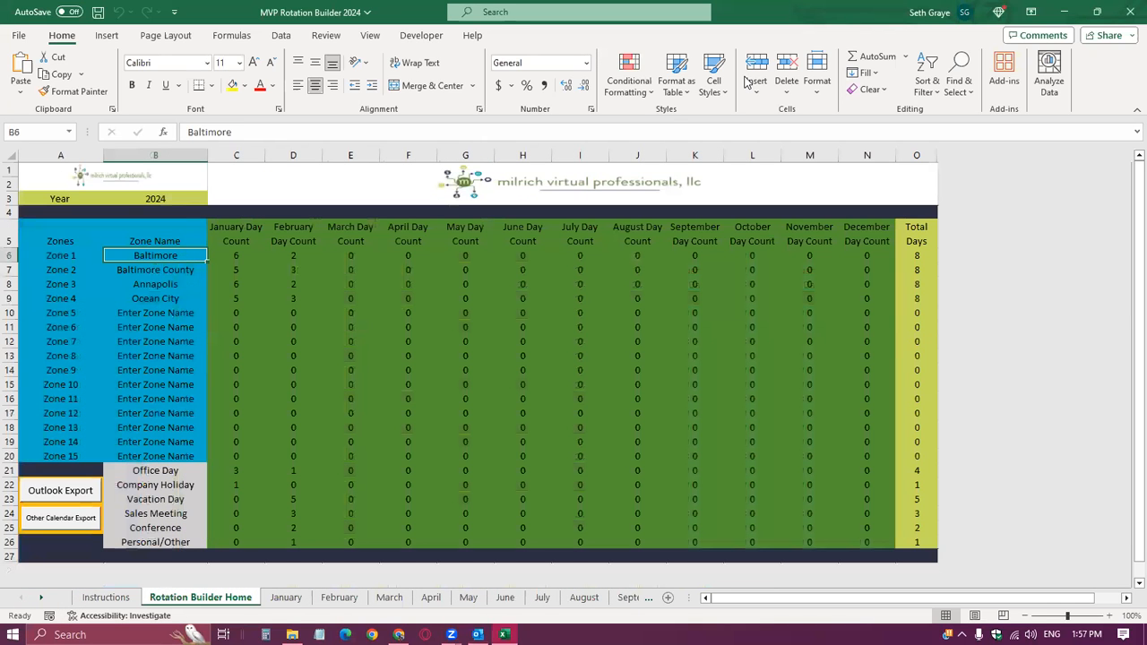
left_click(953, 244)
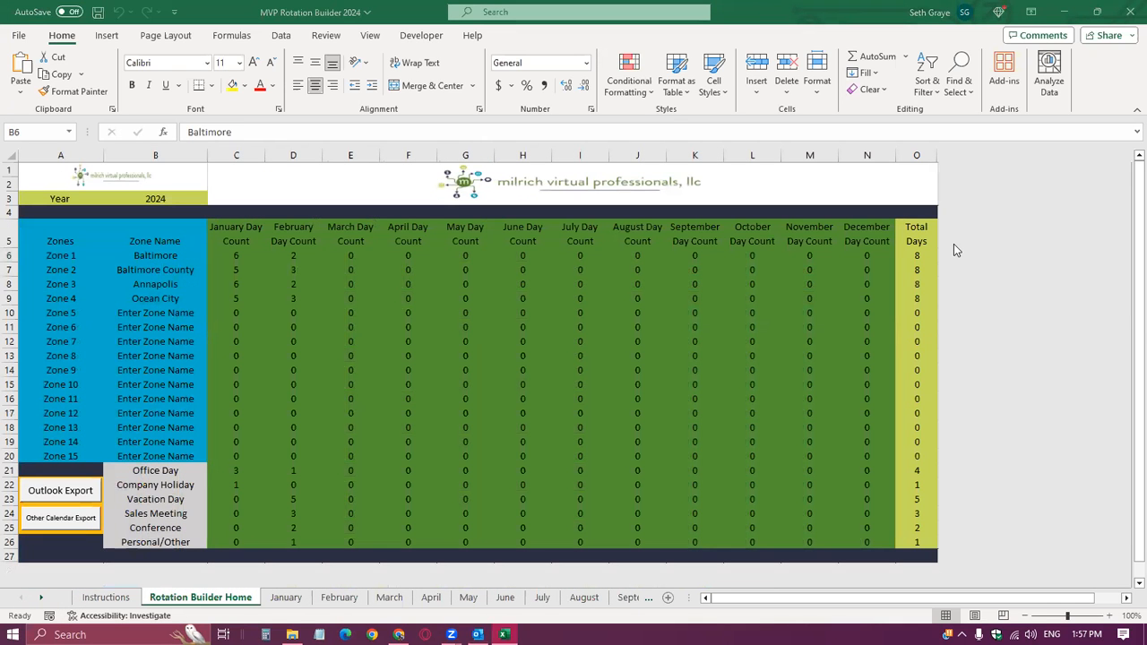